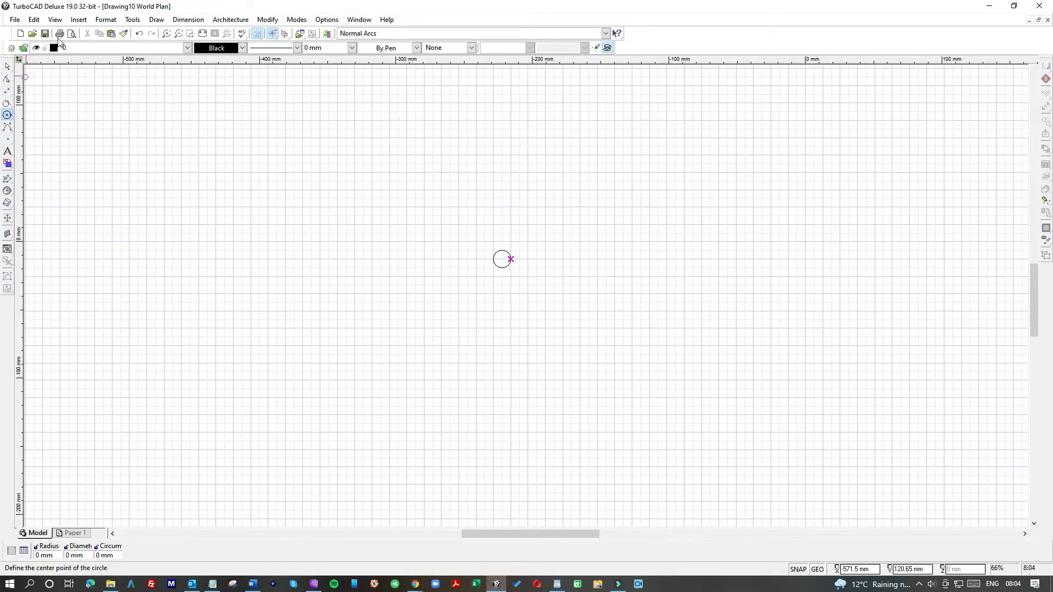
Undo the small circle and create a new blank drawing.
click(139, 33)
click(15, 20)
click(30, 34)
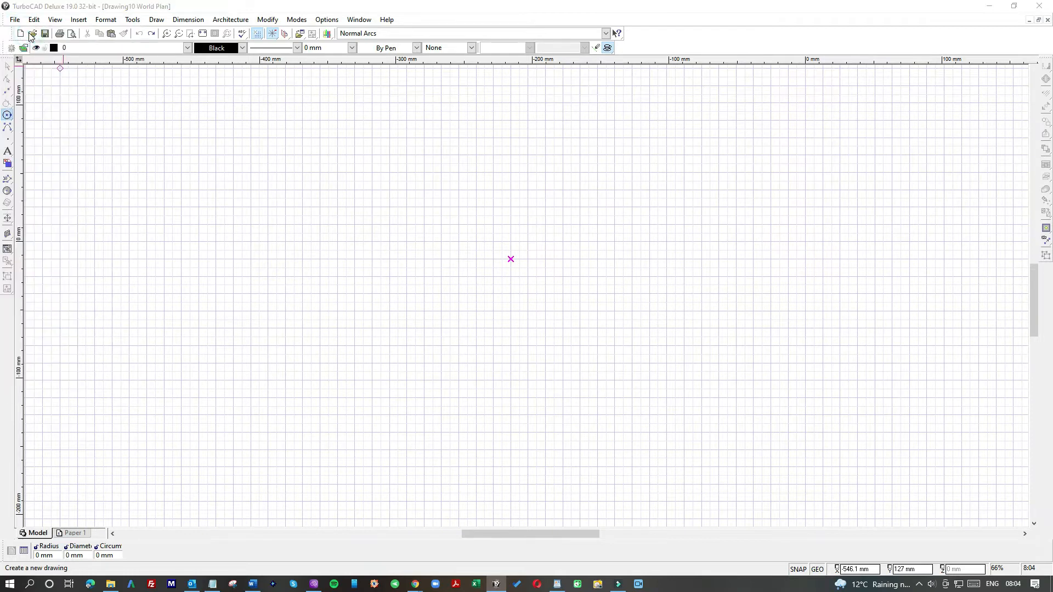
click(453, 249)
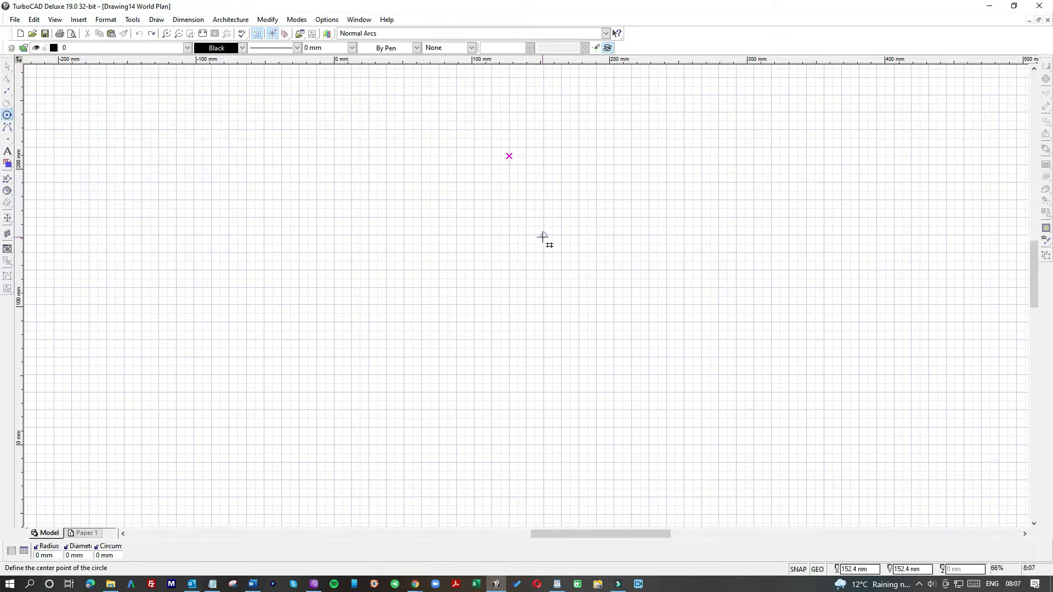
Open the model space page setup and set the printer paper size to A4 210 x 297 mm.
click(15, 20)
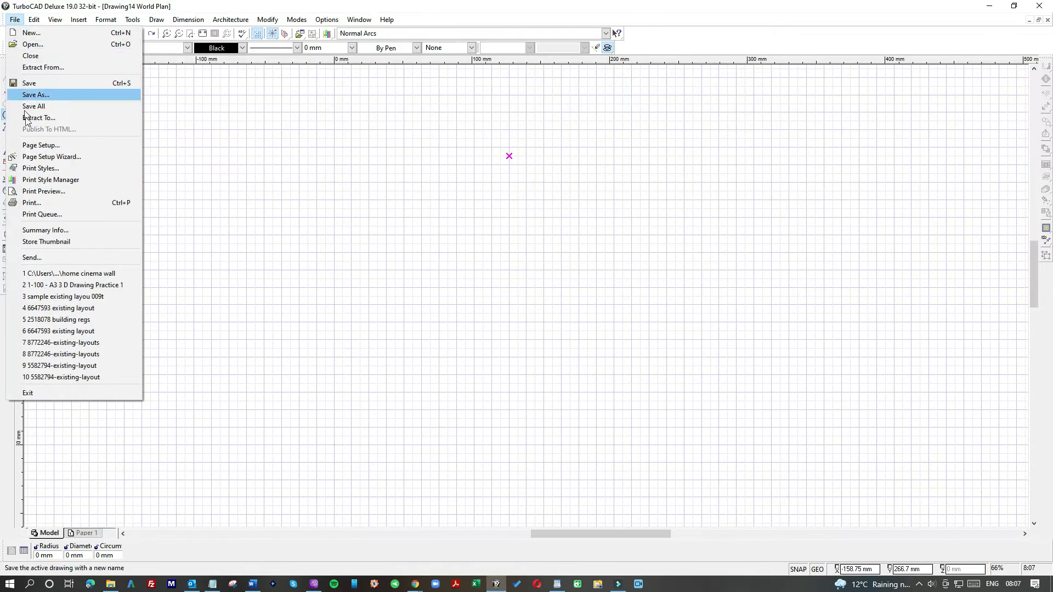
key(Escape)
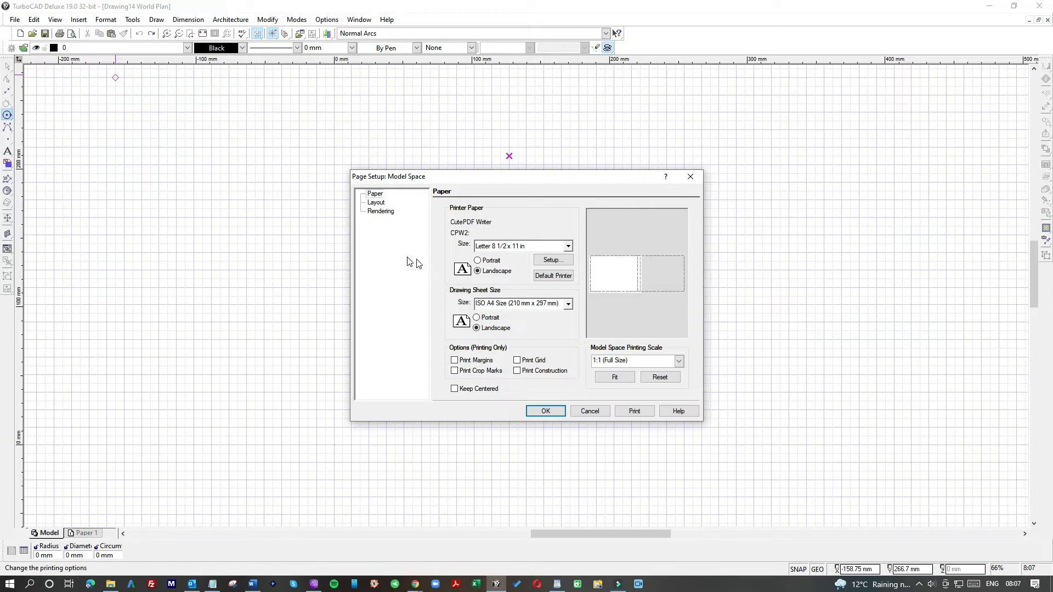
click(567, 247)
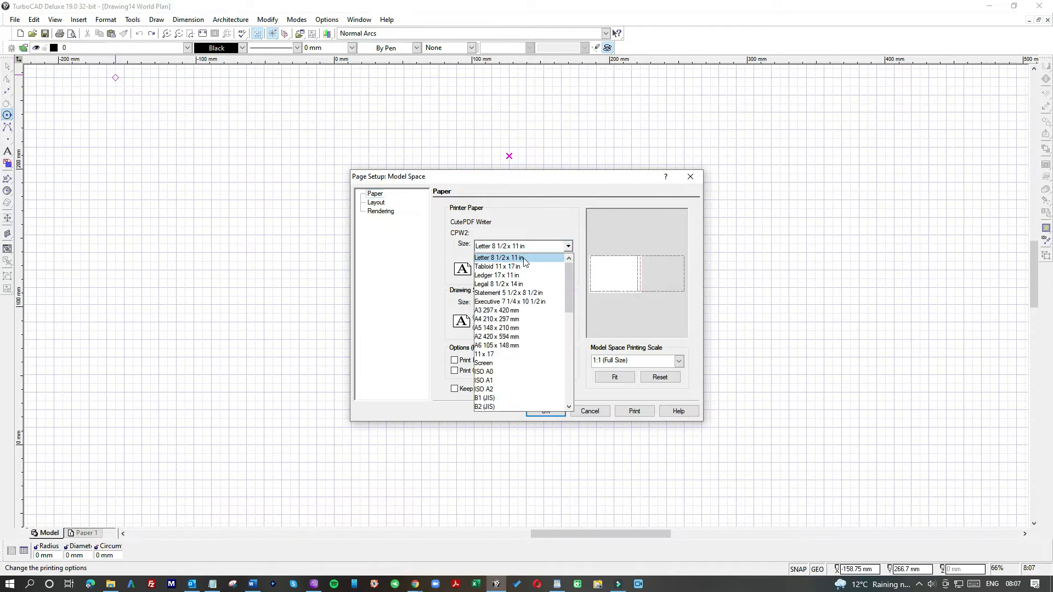
click(489, 319)
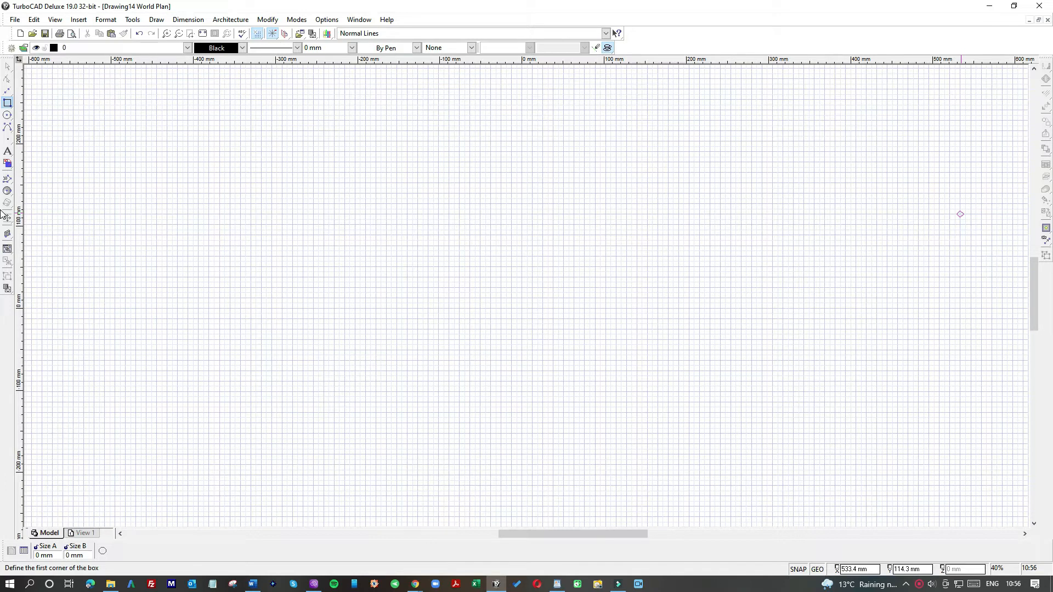
Draw a portrait rectangle 210 mm wide and 297 mm high in model space.
click(7, 103)
click(275, 150)
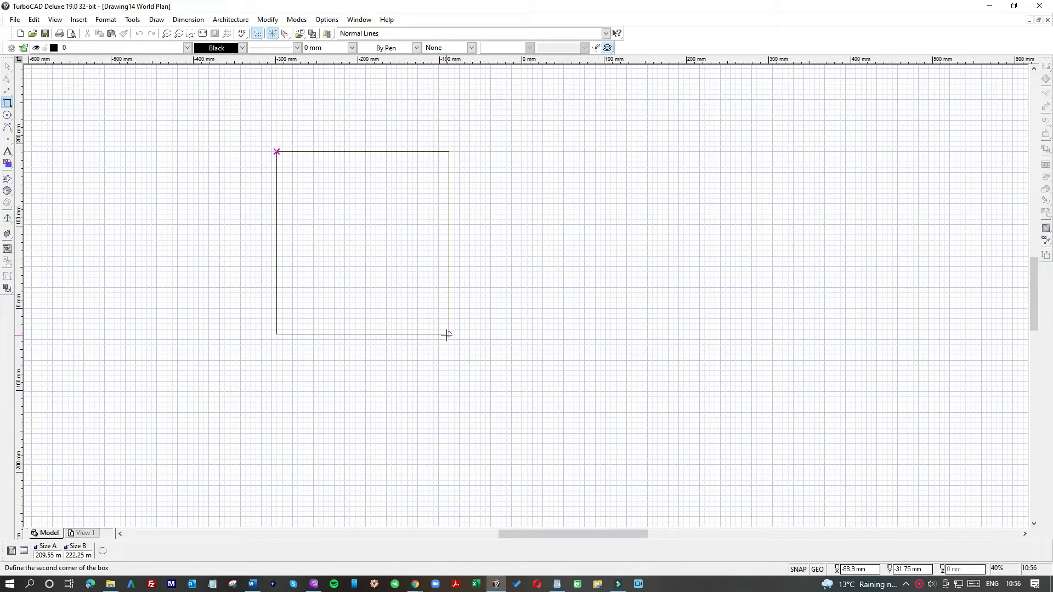
key(Tab)
text(210)
key(Tab)
text(297)
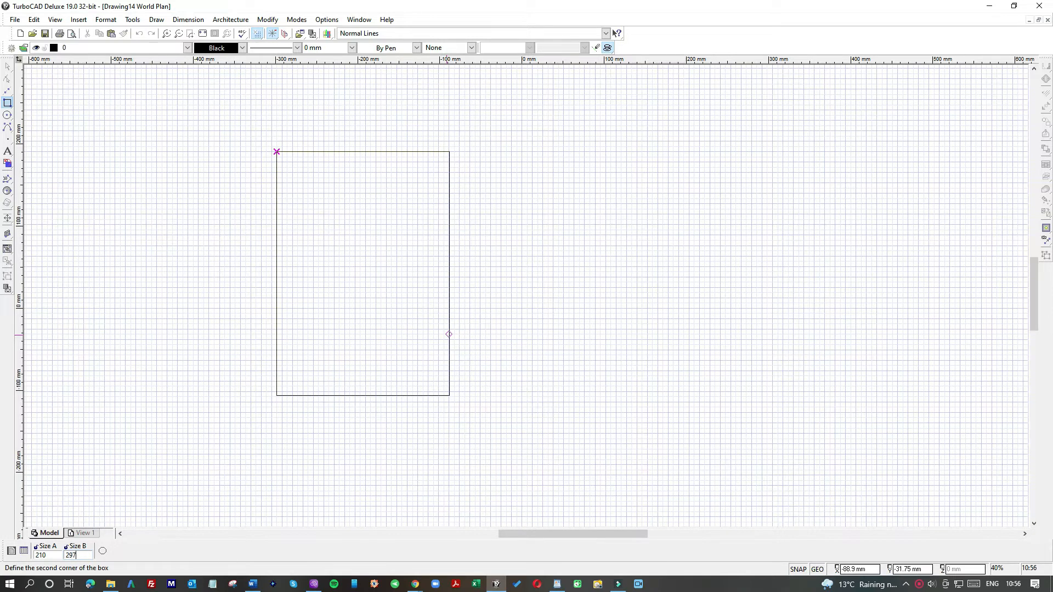
key(Return)
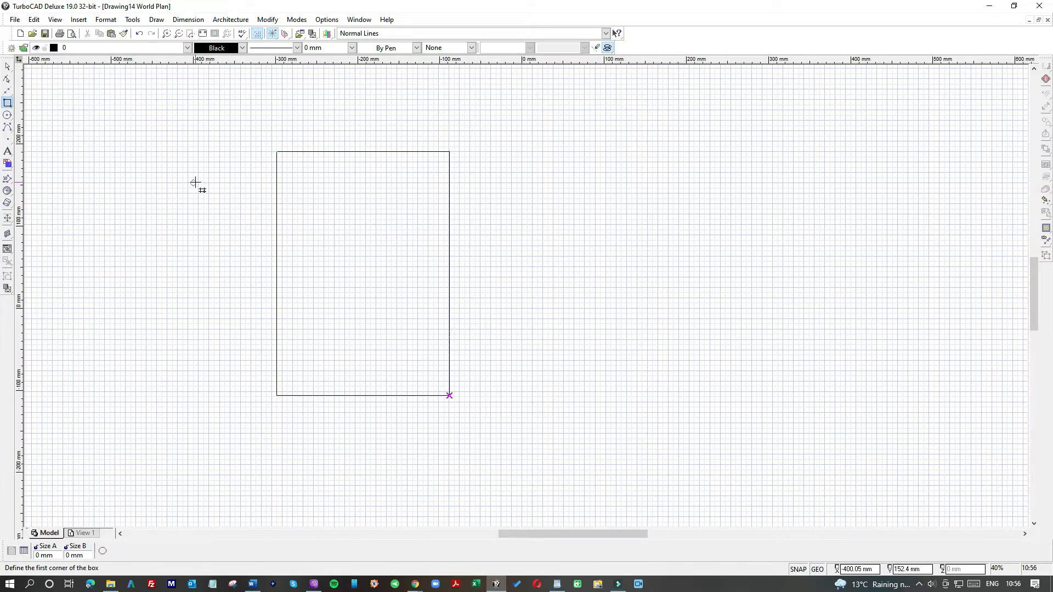
Move the A4 rectangle about 63 mm to the right and rotate it to 270° so it lies in landscape orientation.
click(8, 66)
click(325, 152)
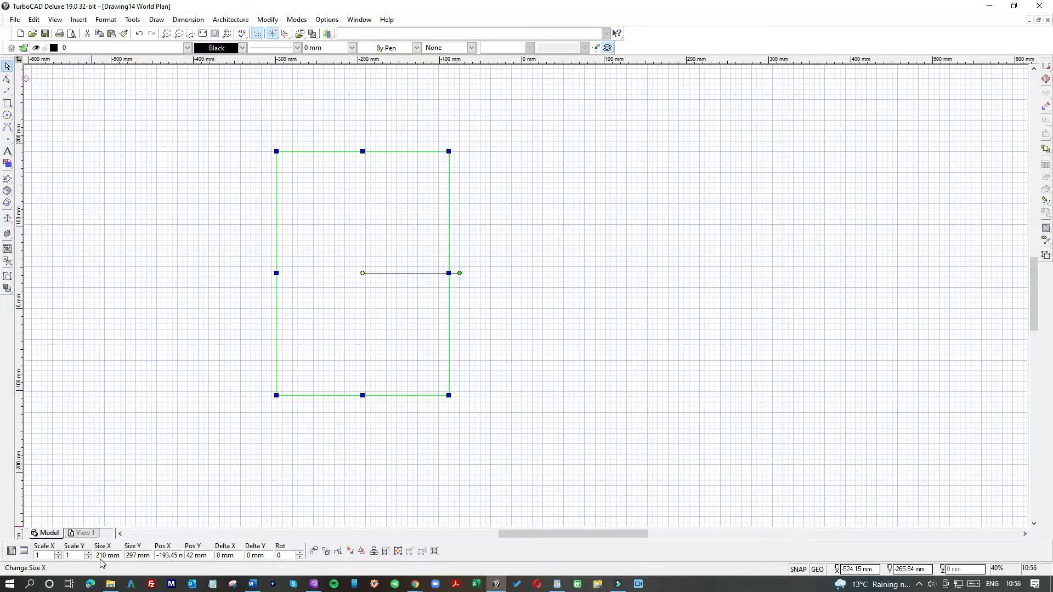
drag(336, 248, 399, 242)
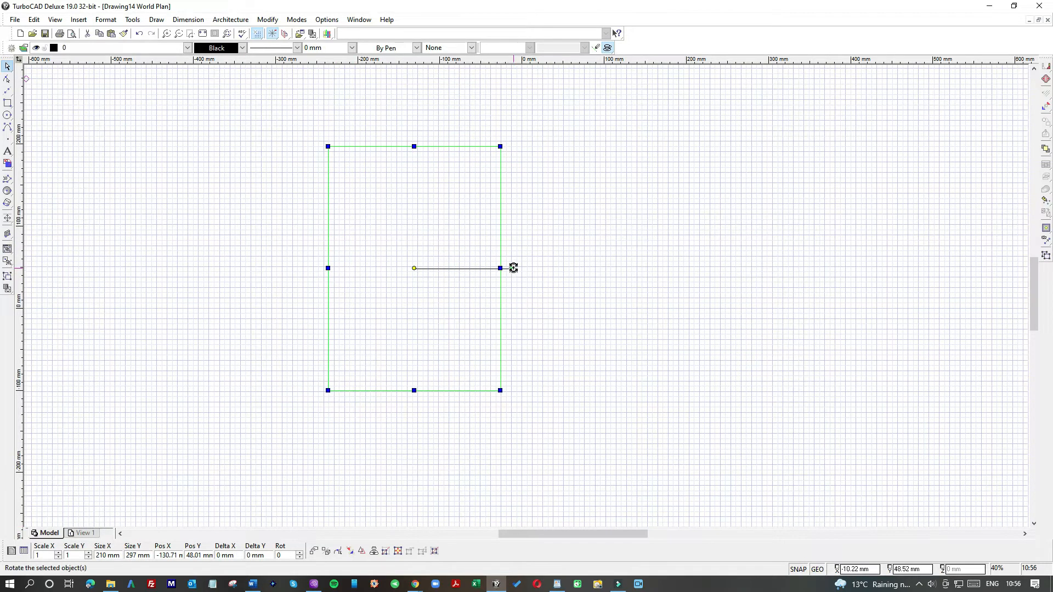
drag(513, 268, 441, 312)
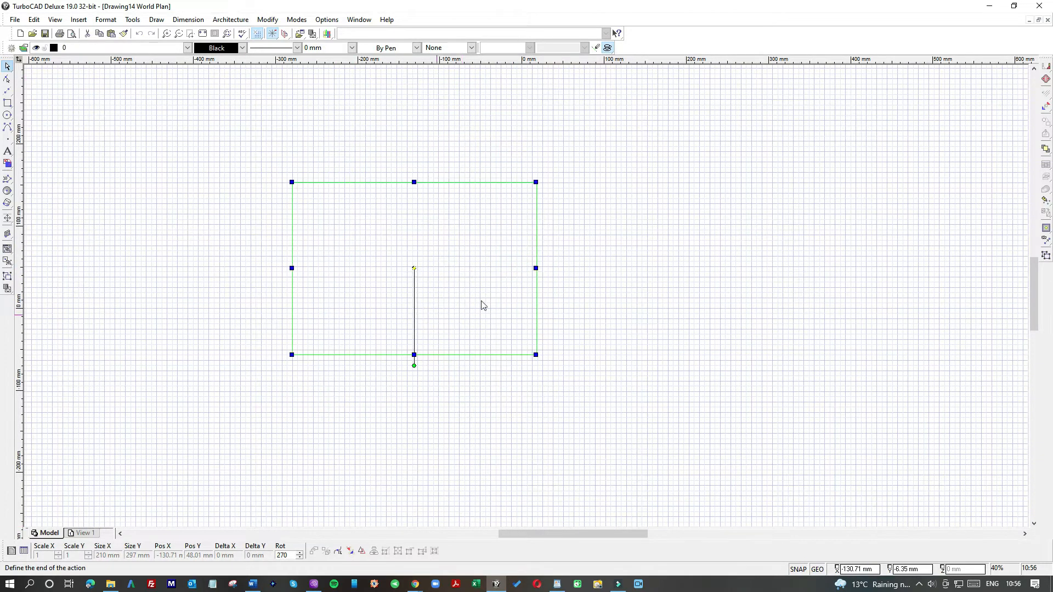
click(629, 246)
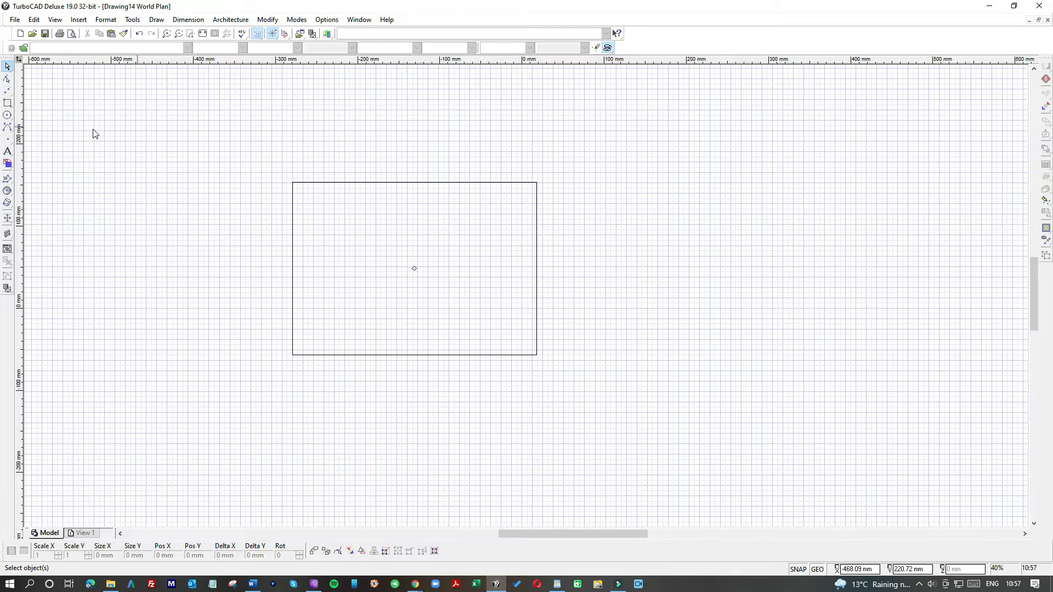
Draw a circle about 178 mm in diameter from the centre of the landscape rectangle.
click(8, 117)
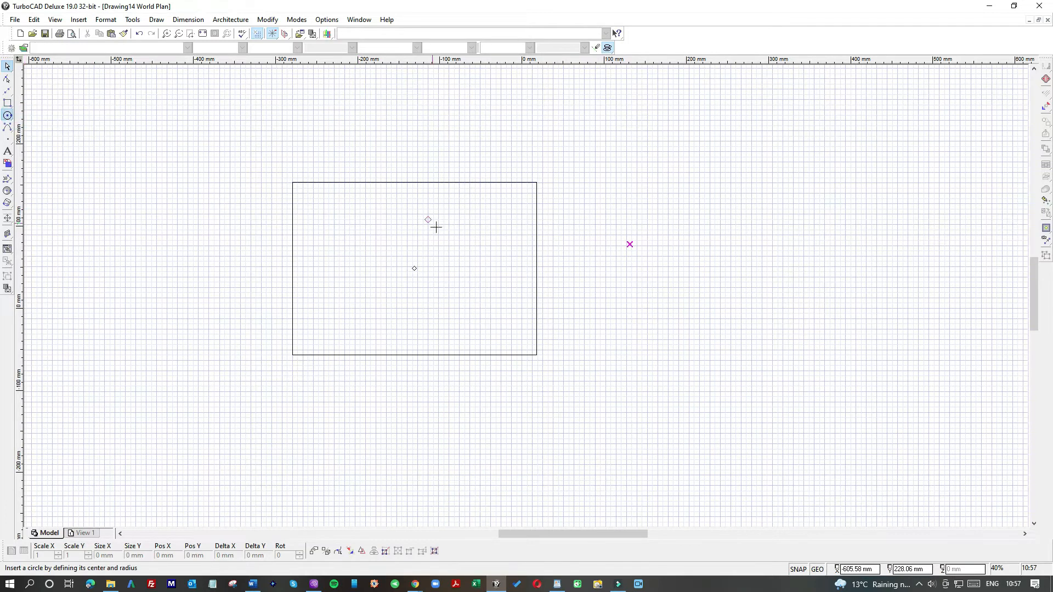
click(417, 267)
click(488, 238)
Stretch the circle horizontally into an ellipse about 260 mm wide and centre it inside the rectangle.
click(7, 66)
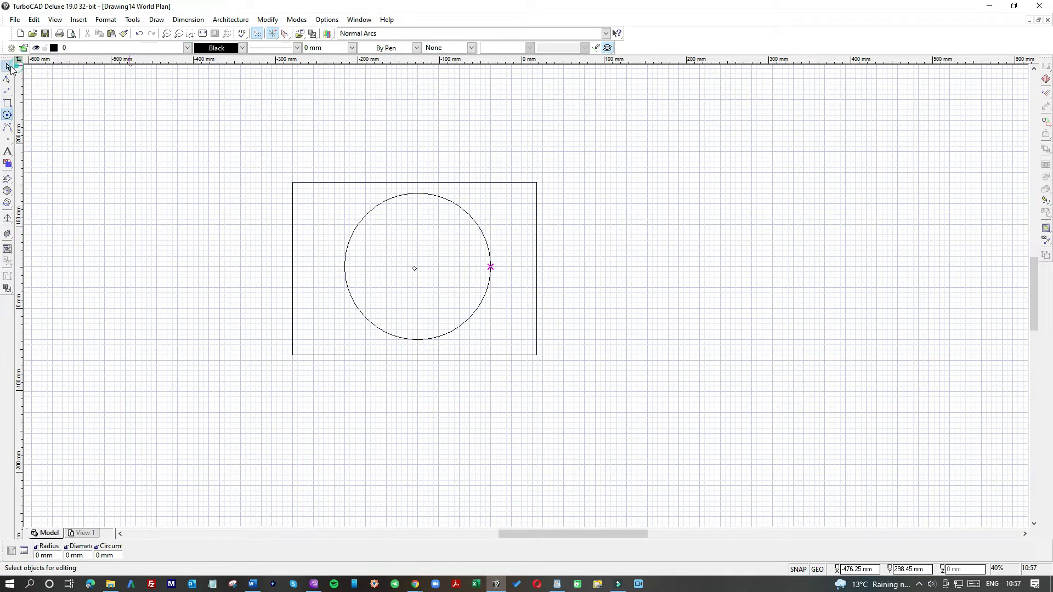
click(353, 237)
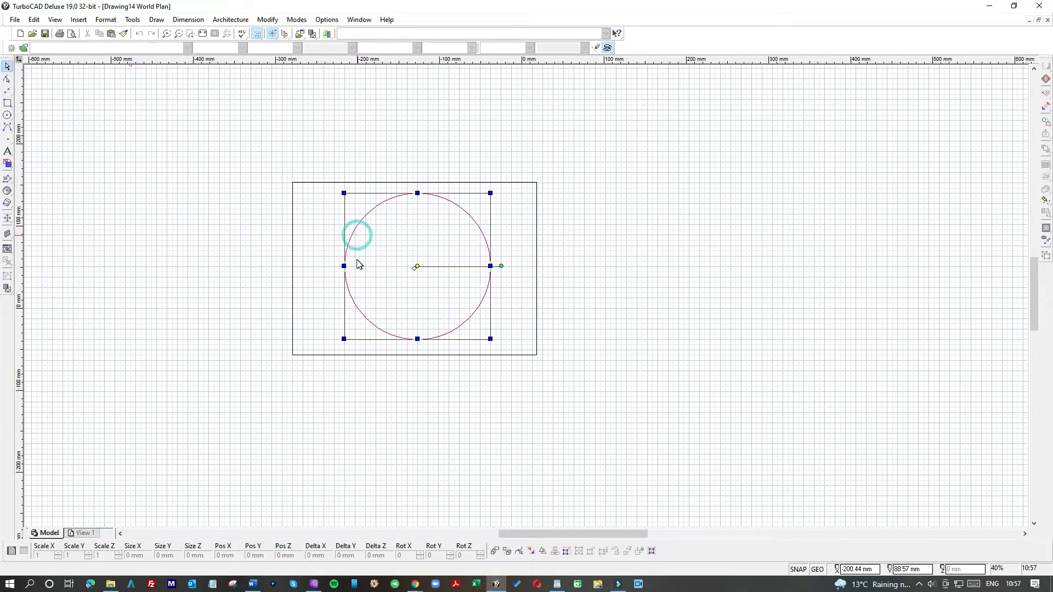
drag(344, 267, 307, 271)
drag(491, 266, 521, 266)
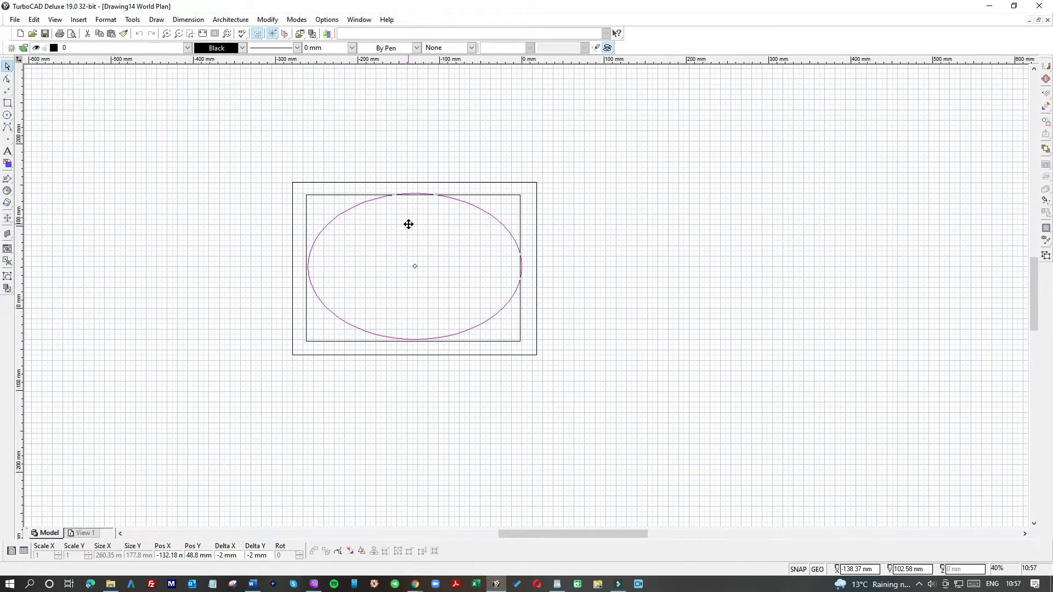
click(626, 237)
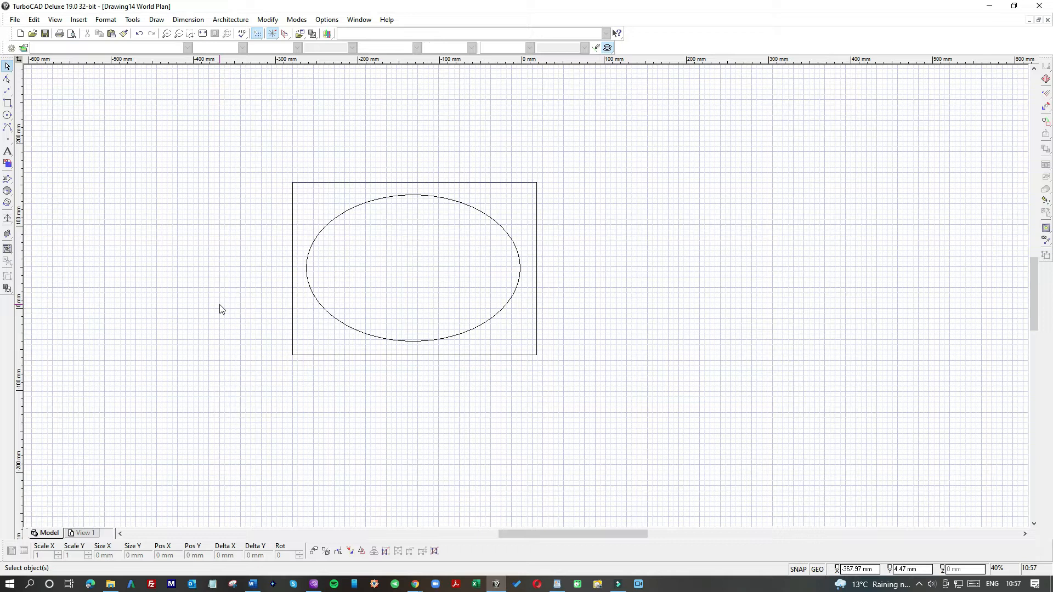
Check the full print preview of the drawing from model space and close it.
key(ctrl+p)
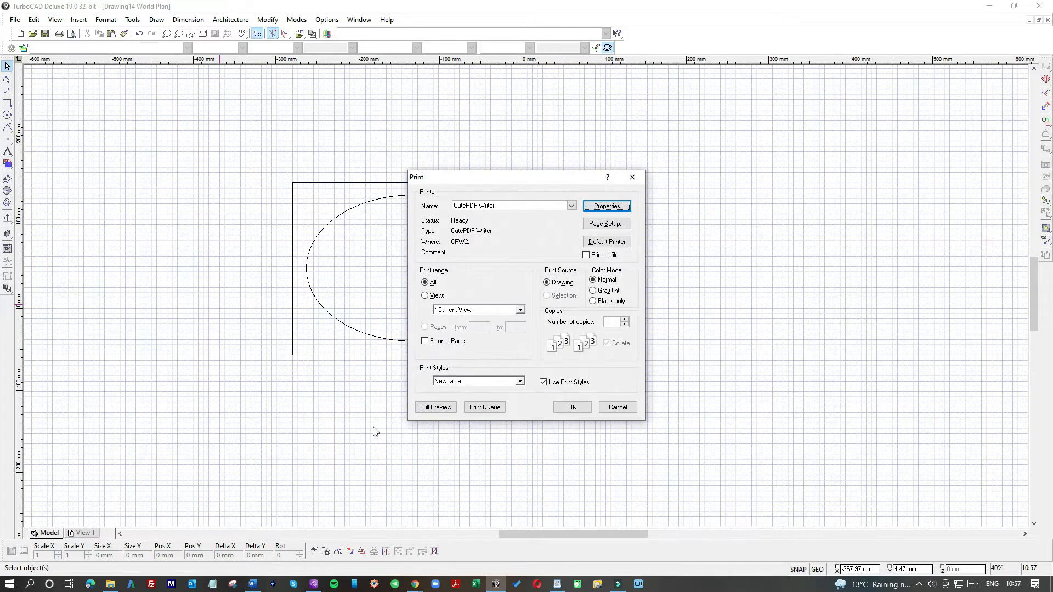
click(435, 408)
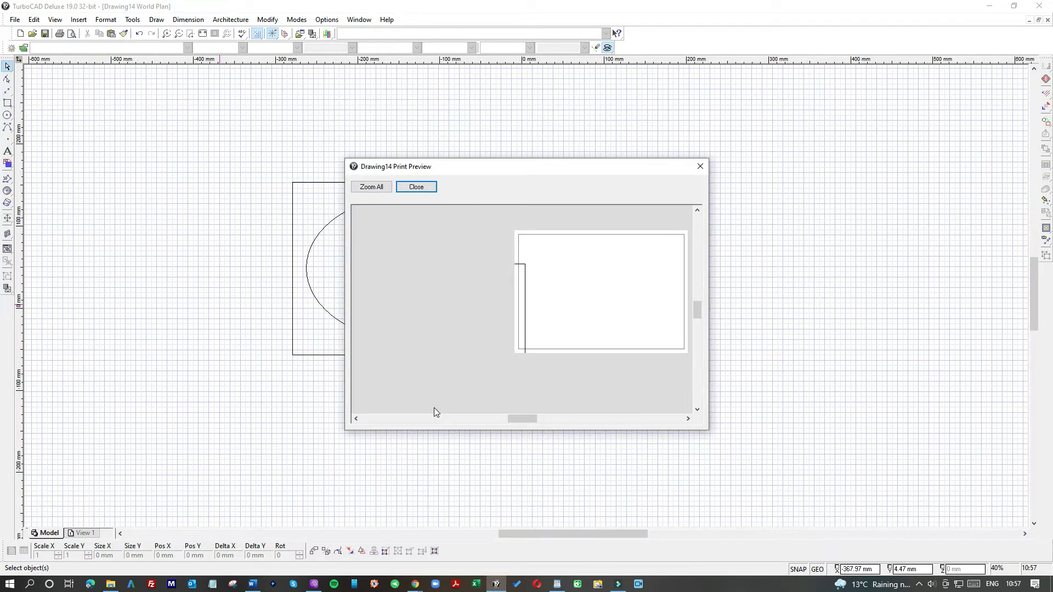
click(698, 167)
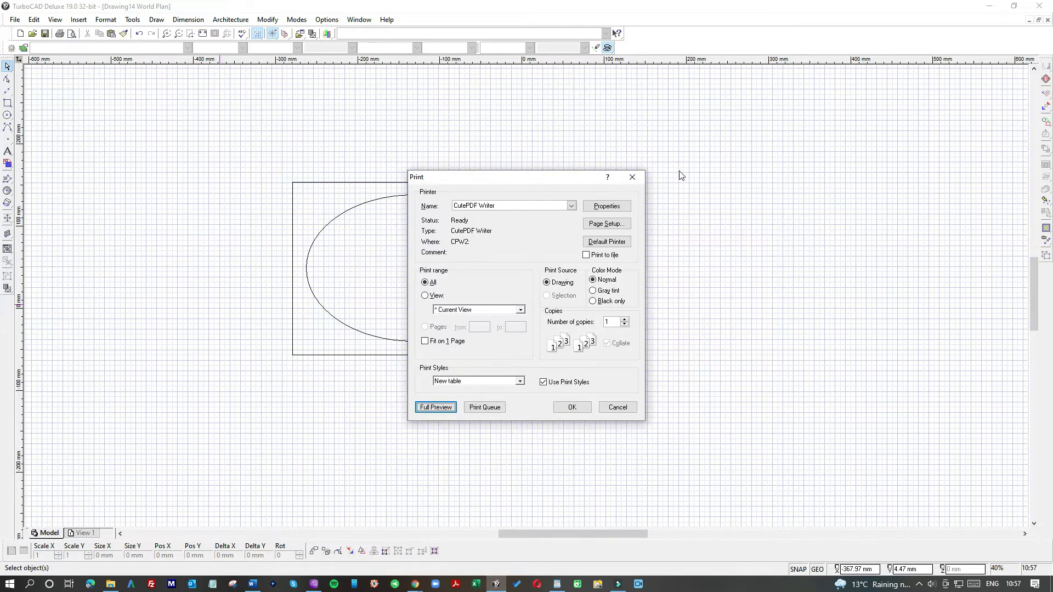
Try to print the drawing to a PDF file with CutePDF Writer.
drag(511, 180, 705, 161)
click(764, 382)
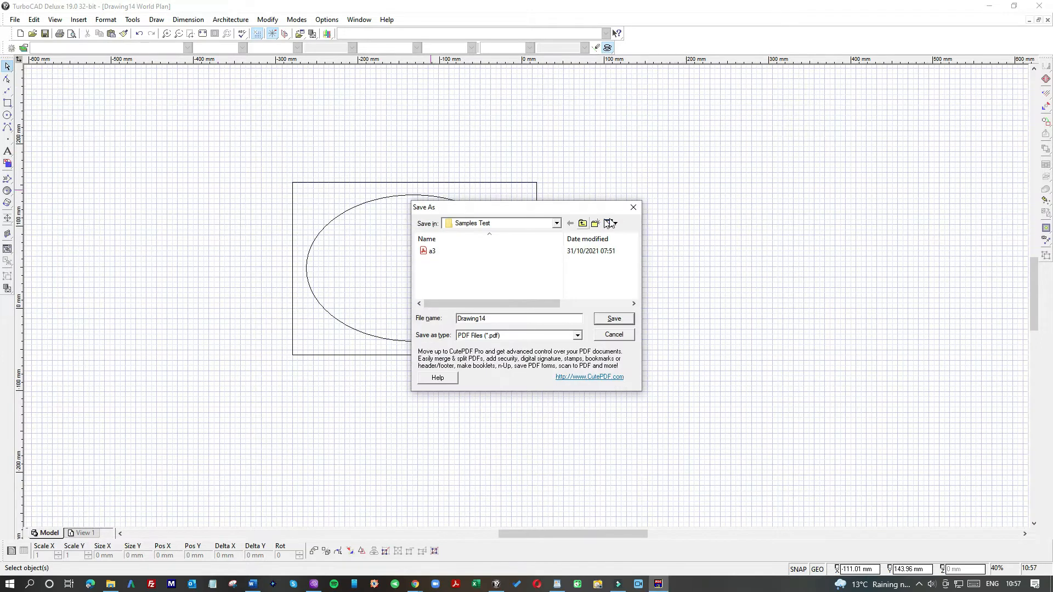
click(635, 208)
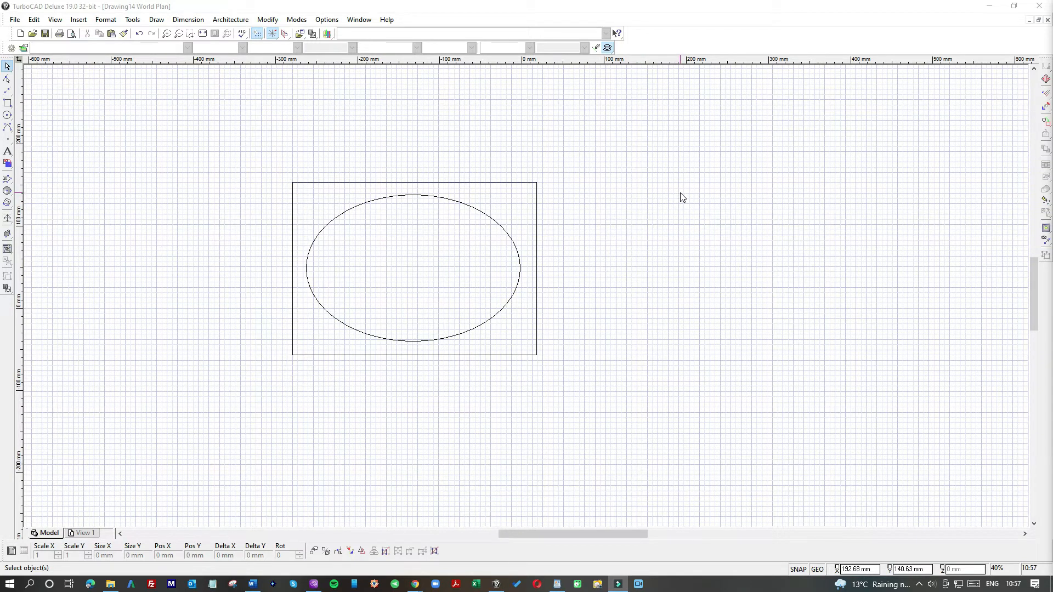
Save a named view called "Rect" framing the rectangle and ellipse.
click(189, 34)
click(270, 168)
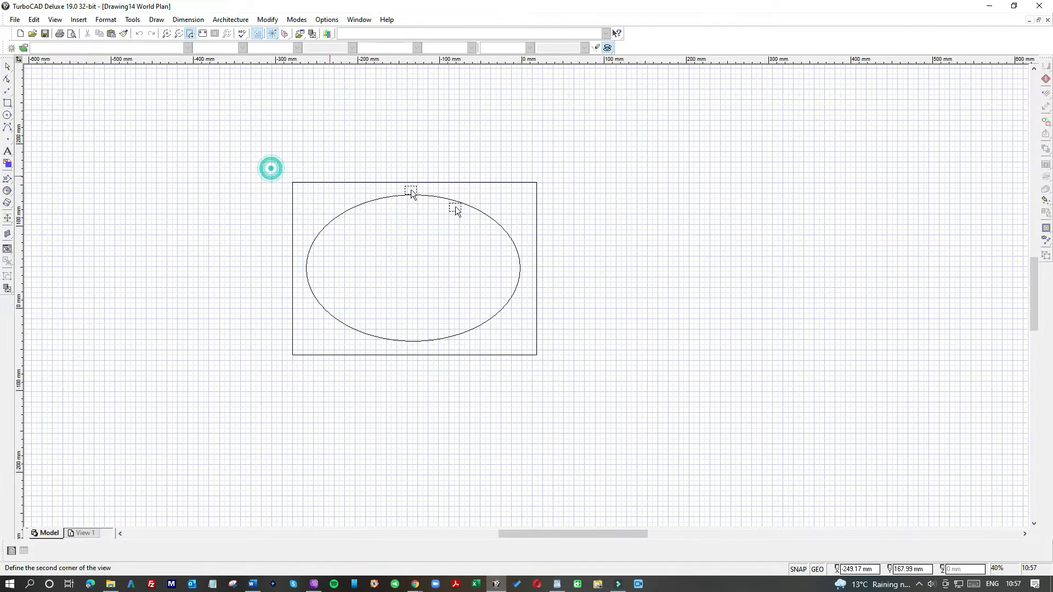
click(553, 378)
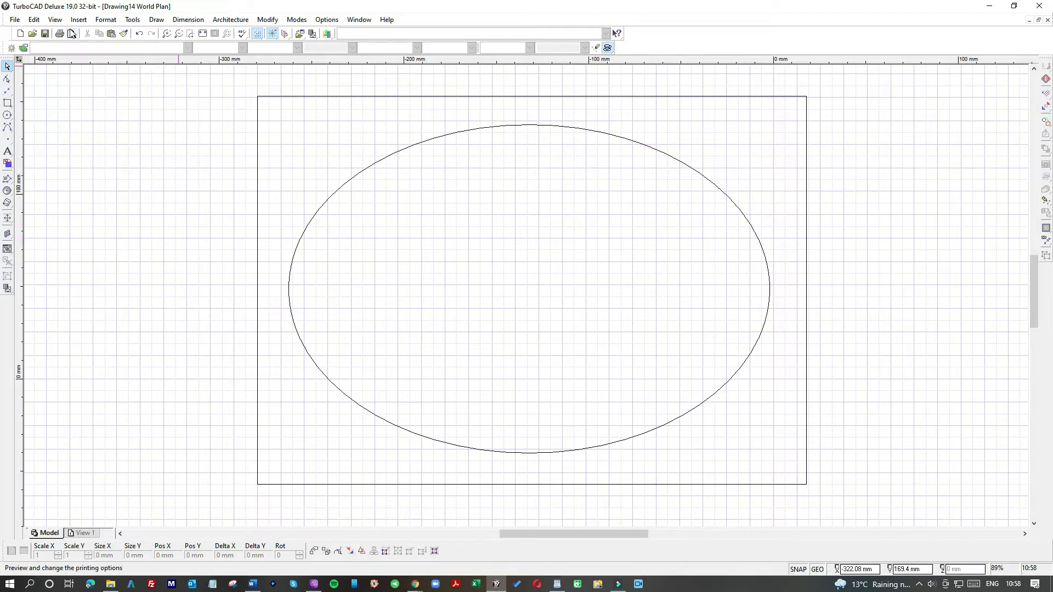
click(55, 21)
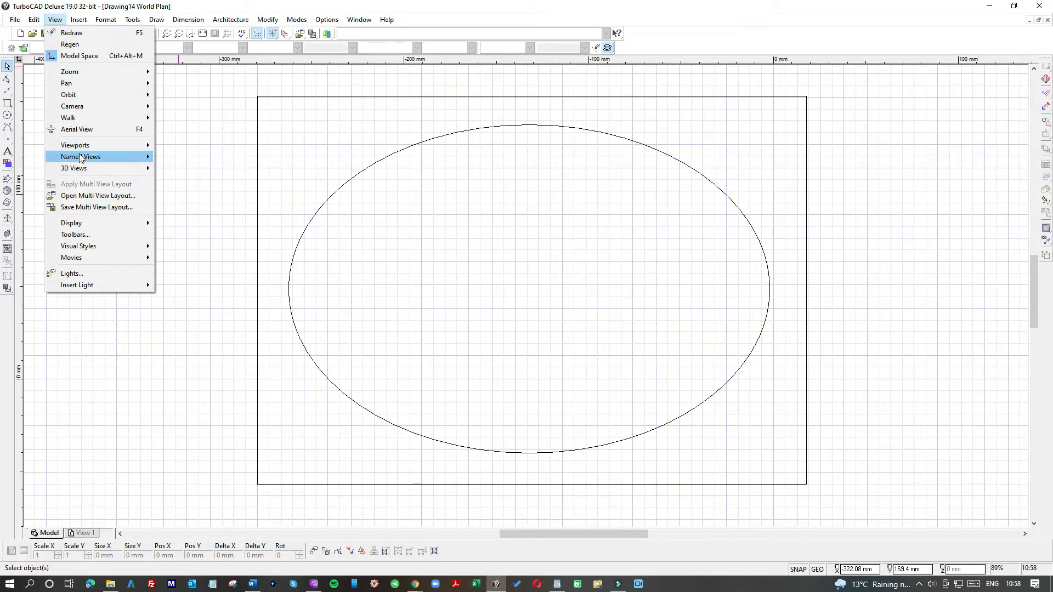
mouse_move(83, 158)
click(189, 157)
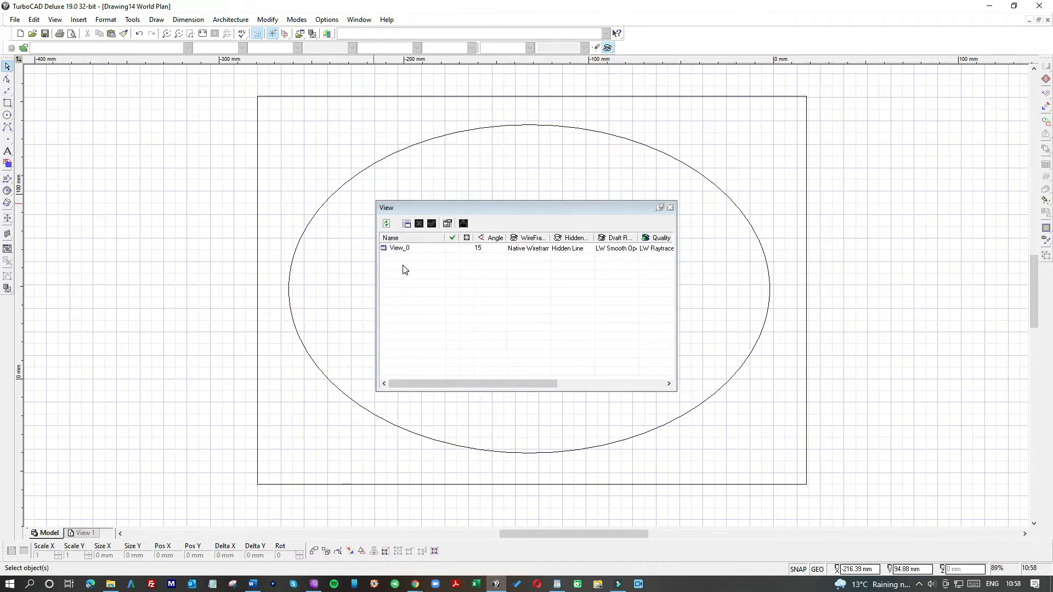
click(407, 223)
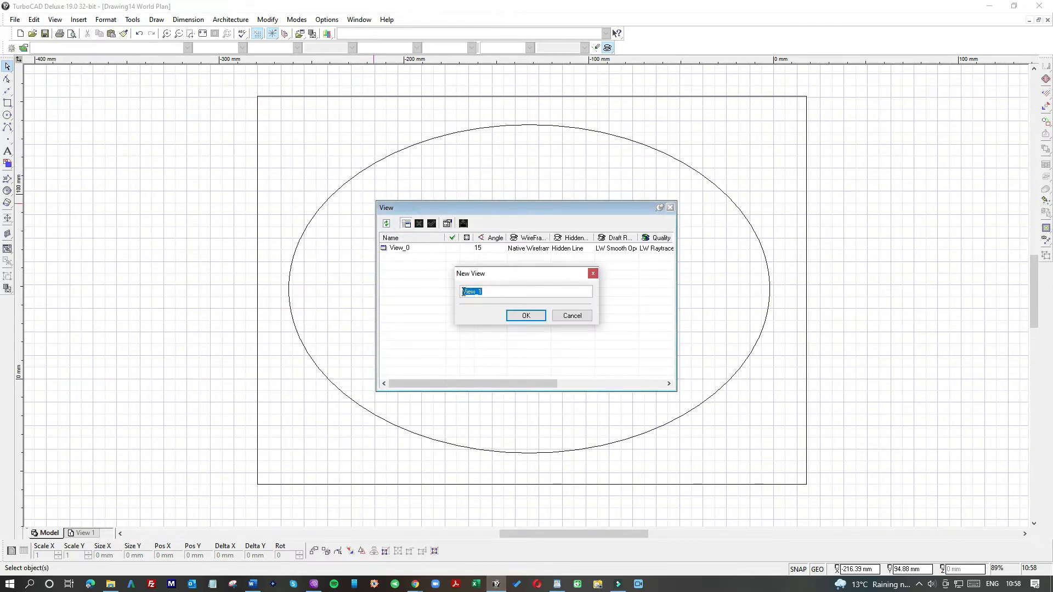
text(Rect)
click(529, 317)
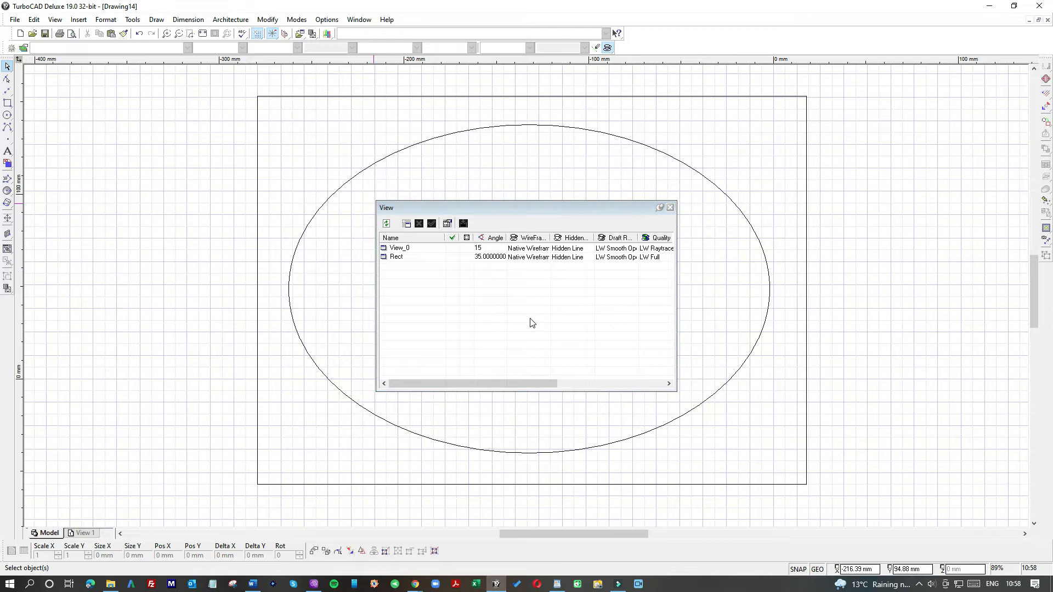
click(669, 208)
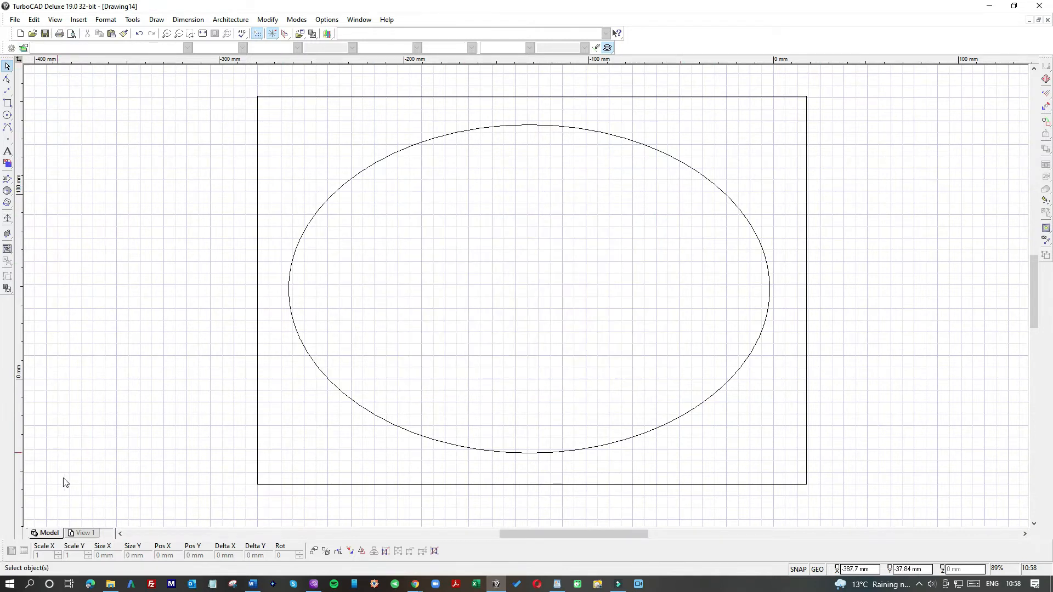
Insert a viewport about 294 by 206 mm covering the View 1 paper sheet, showing the named view "Rect".
click(85, 533)
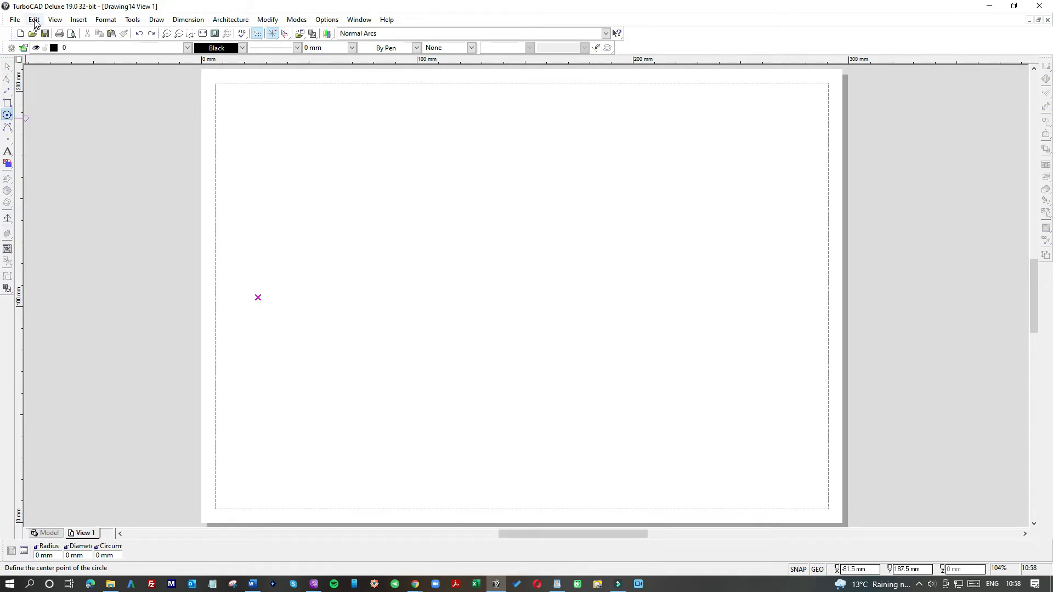
click(55, 20)
mouse_move(58, 24)
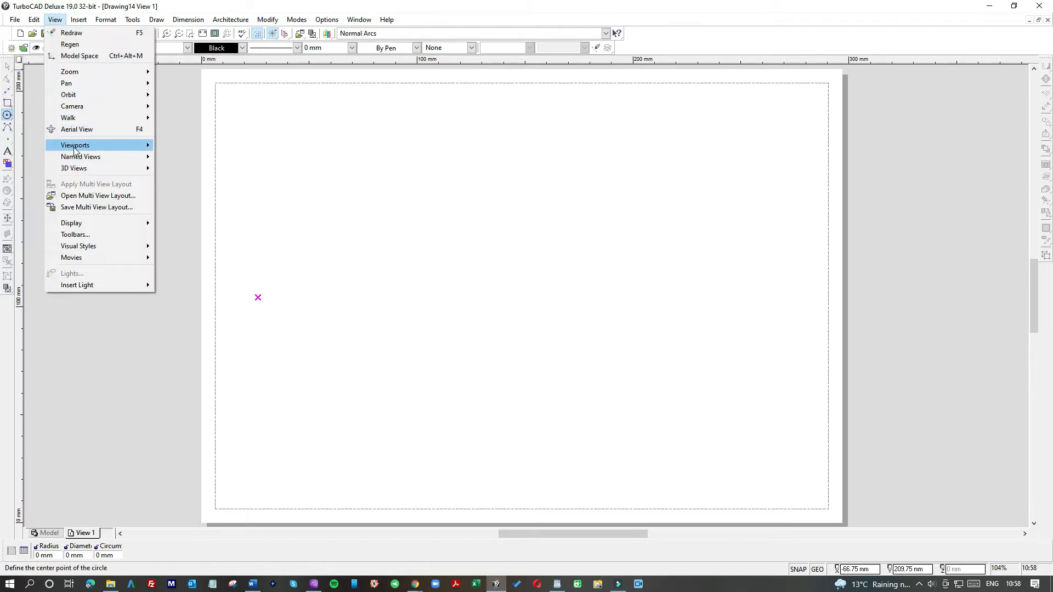
mouse_move(77, 147)
click(163, 147)
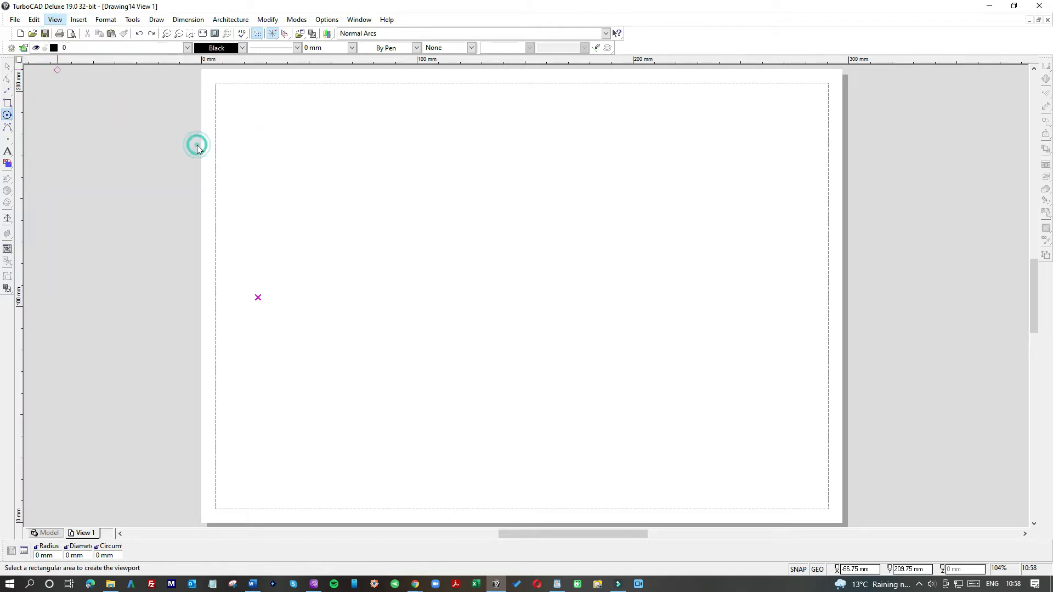
click(205, 73)
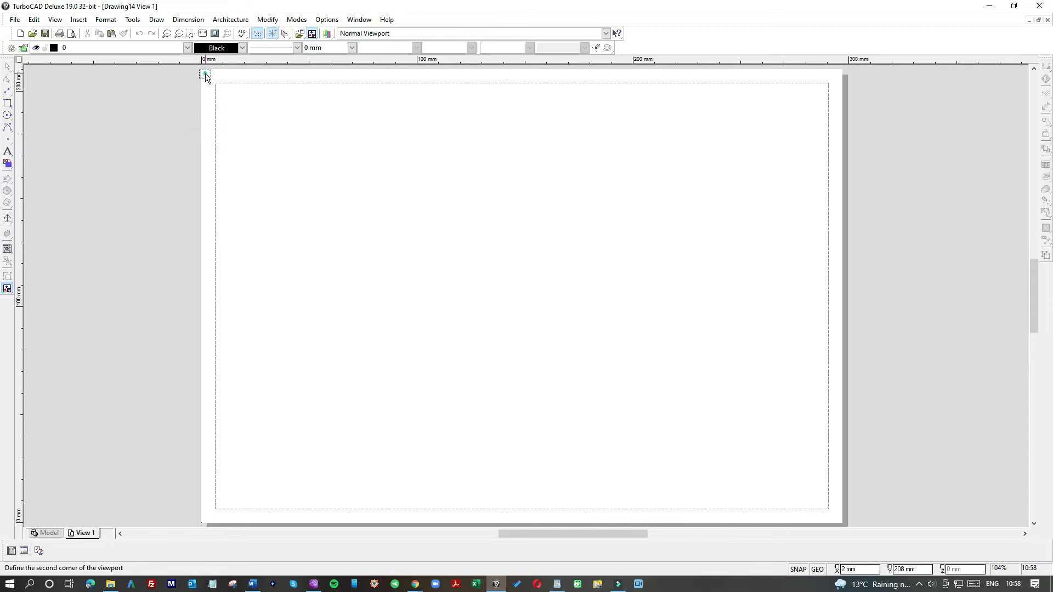
click(840, 518)
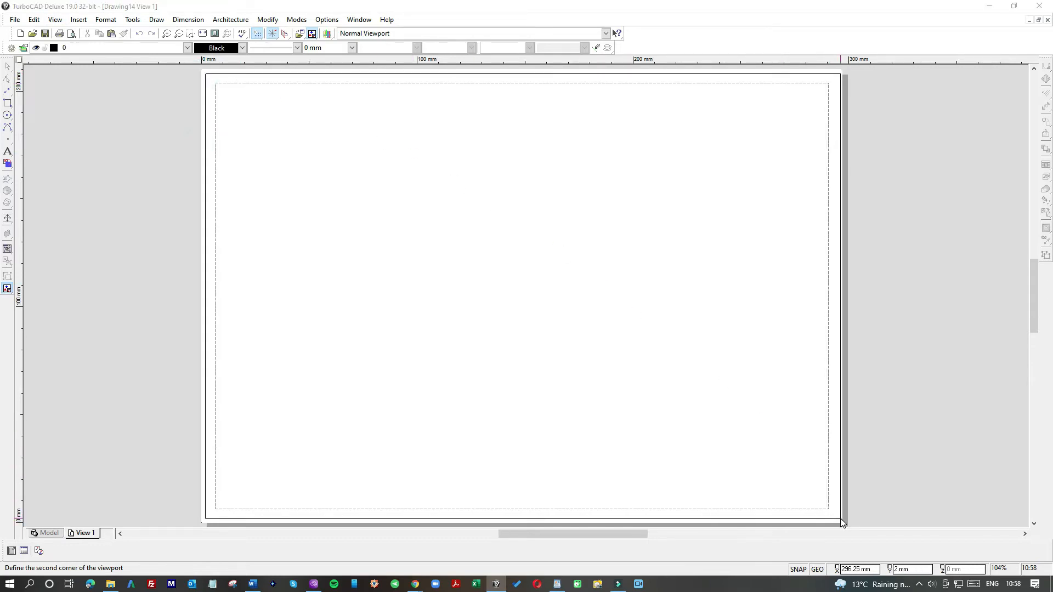
click(454, 294)
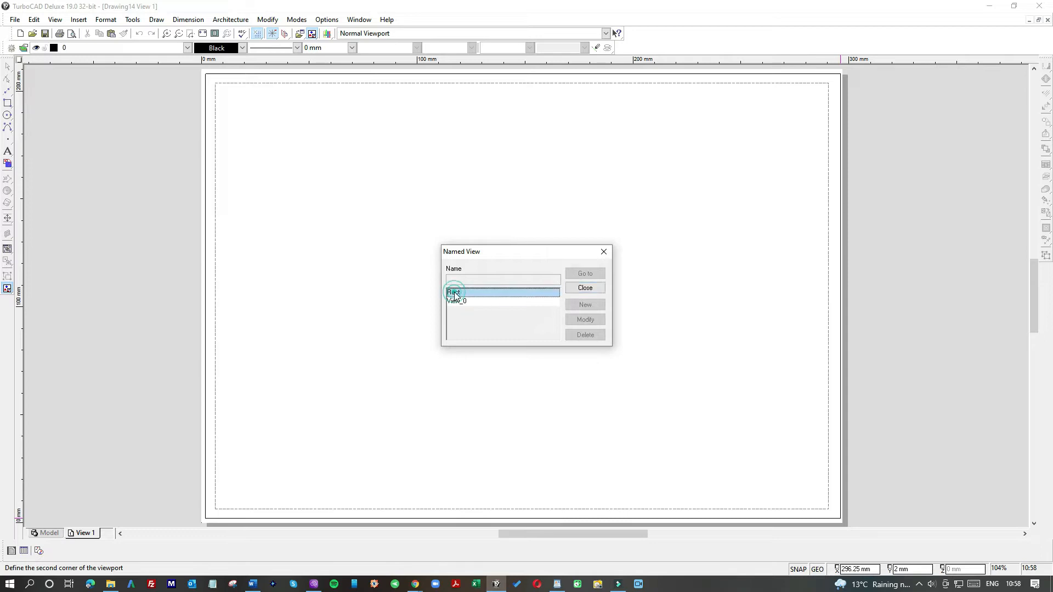
click(584, 277)
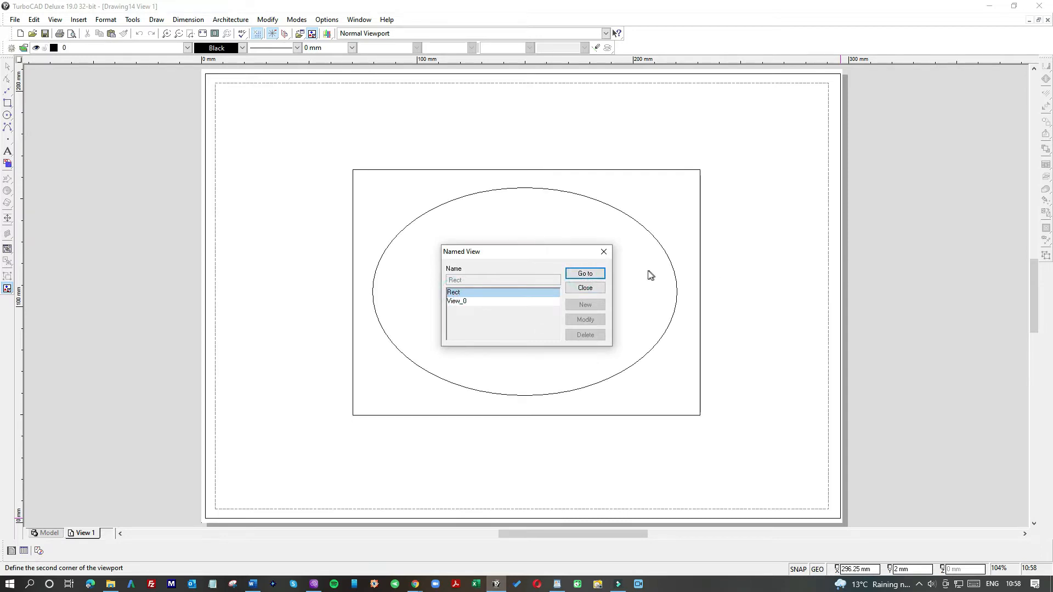
click(604, 251)
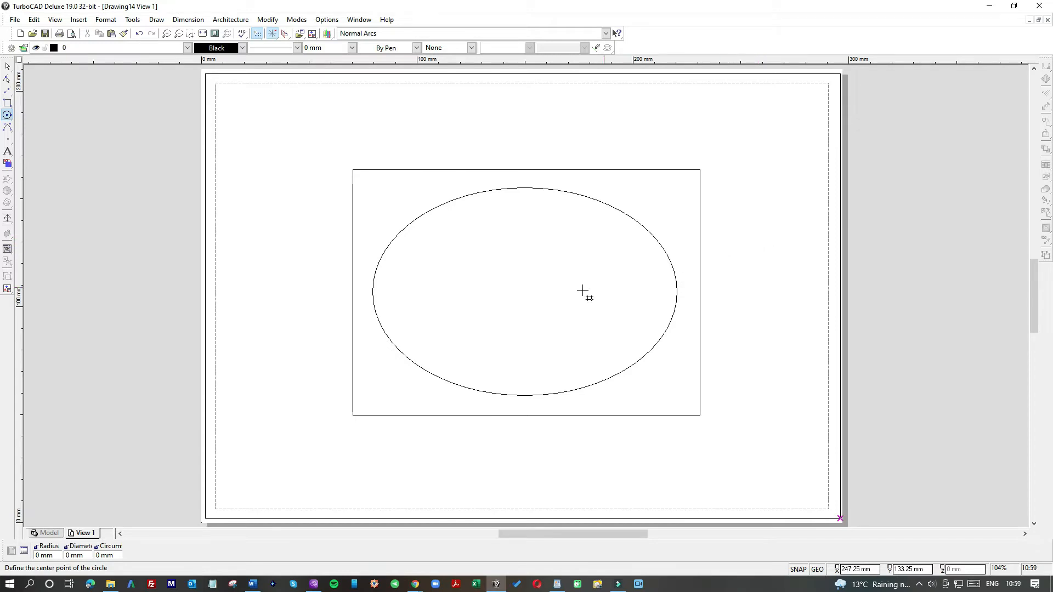
Set the paper space viewport to a fixed scale of 1:1 in its properties.
key(Escape)
key(ctrl+a)
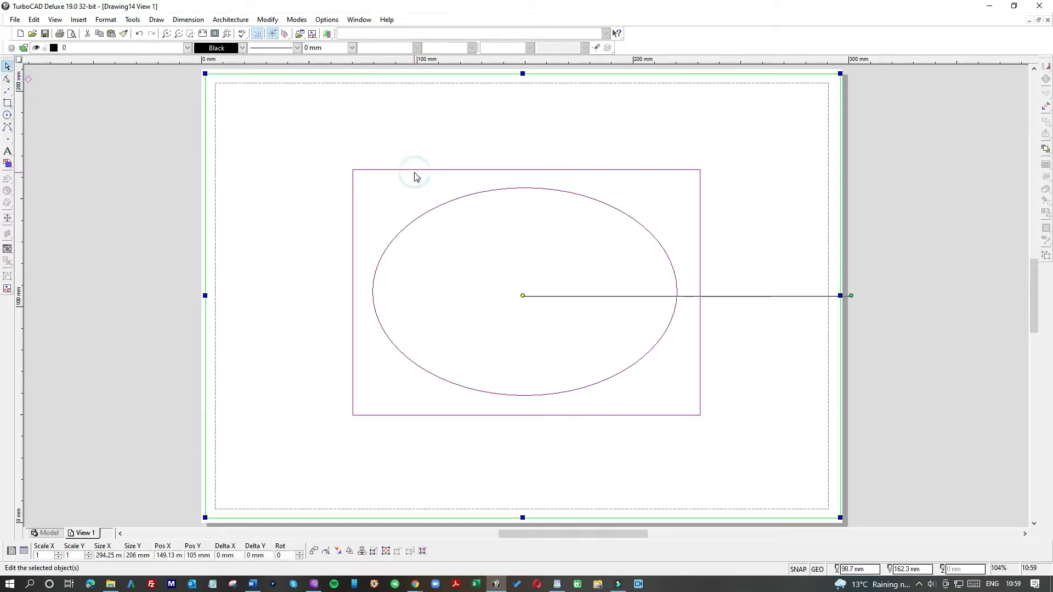
right_click(427, 230)
click(469, 268)
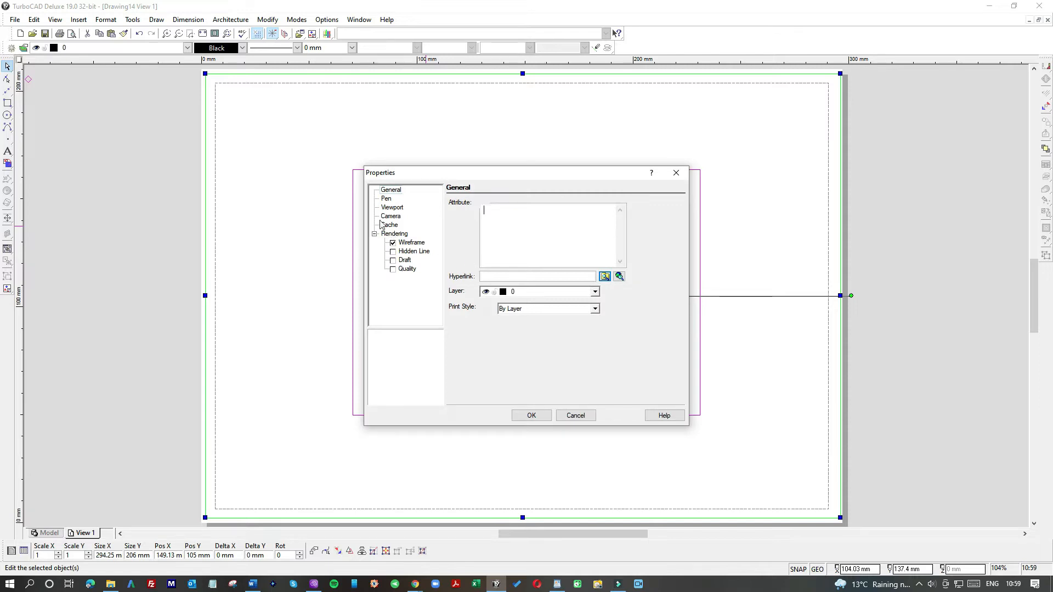
click(386, 207)
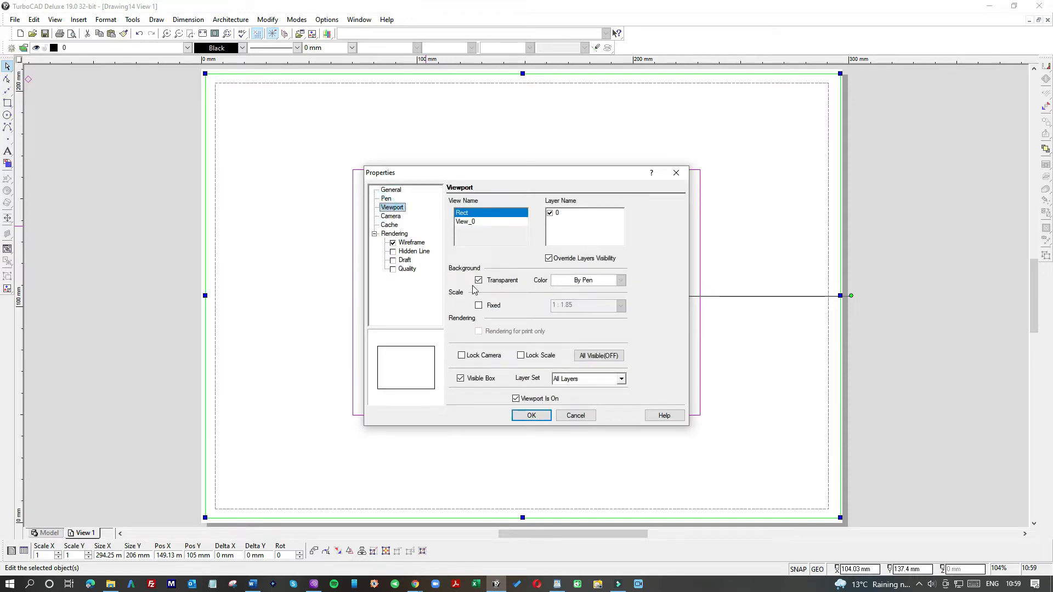
click(478, 306)
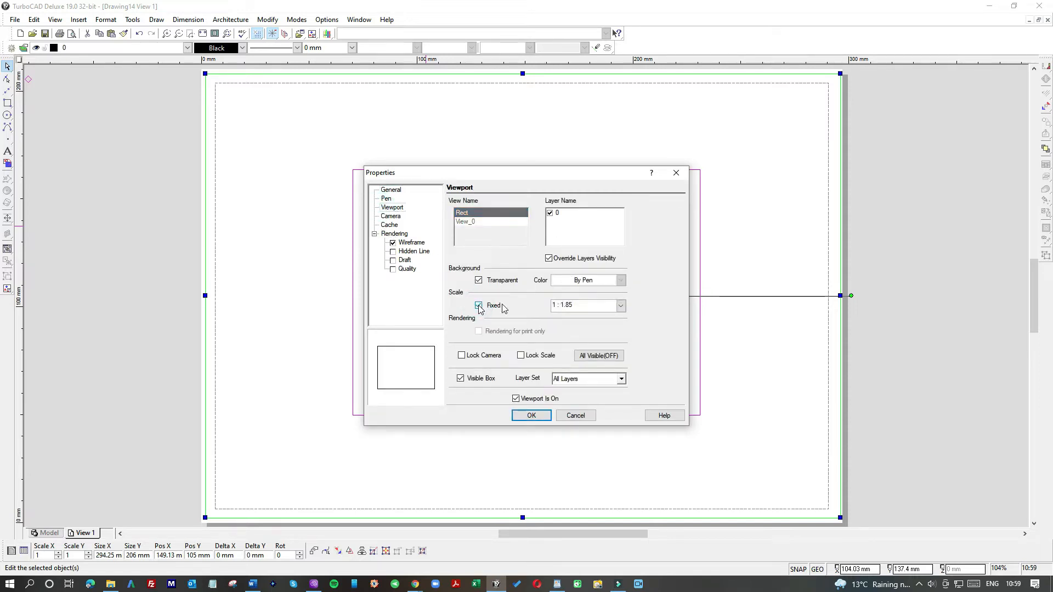
click(620, 305)
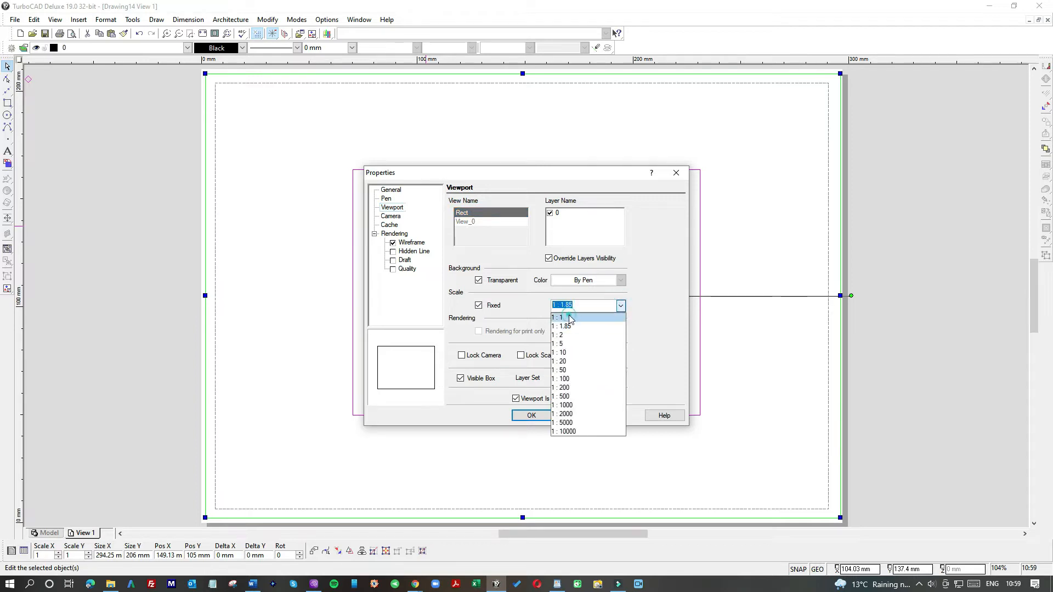
click(569, 321)
click(531, 415)
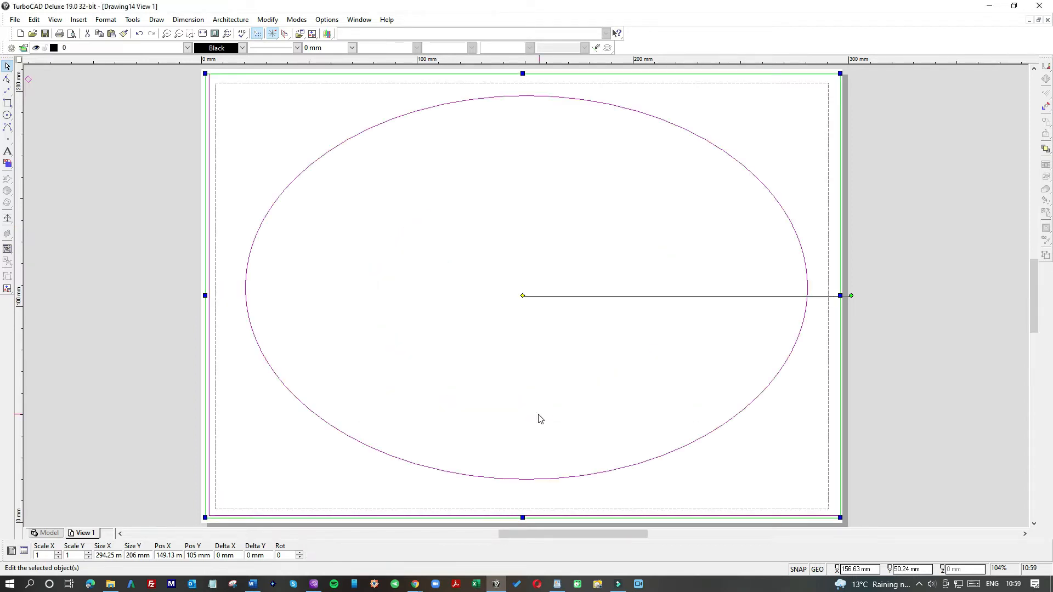
click(958, 257)
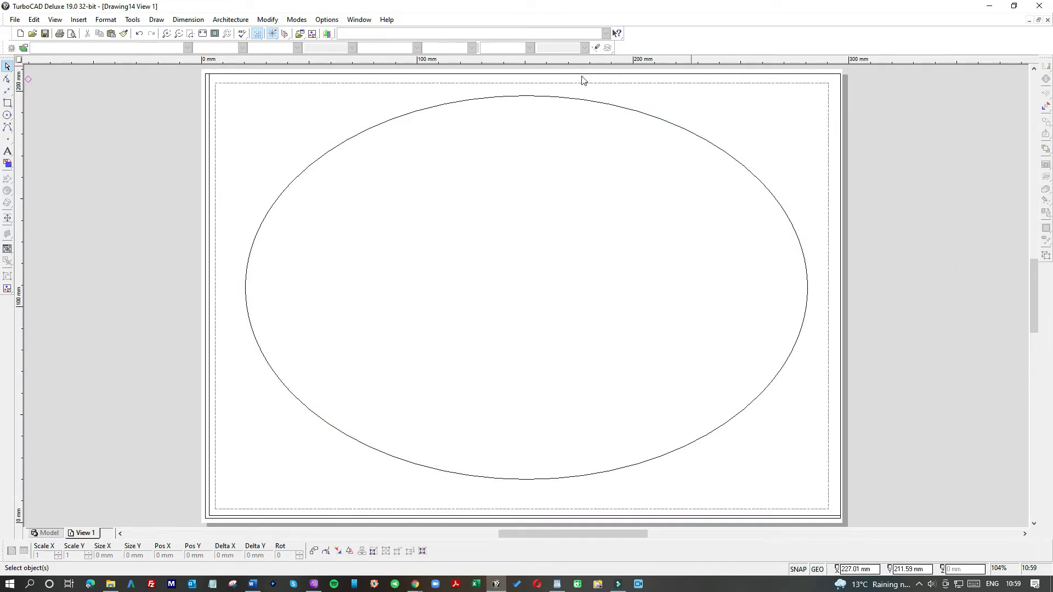
Turn off the Visible Box option of the viewport so its border is hidden.
click(321, 158)
right_click(324, 159)
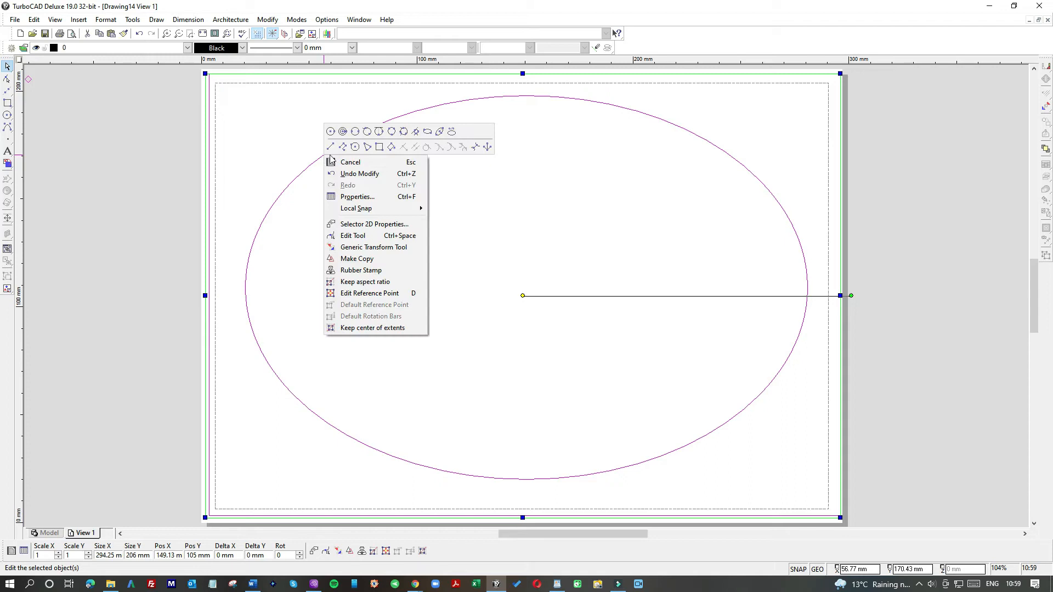
click(362, 197)
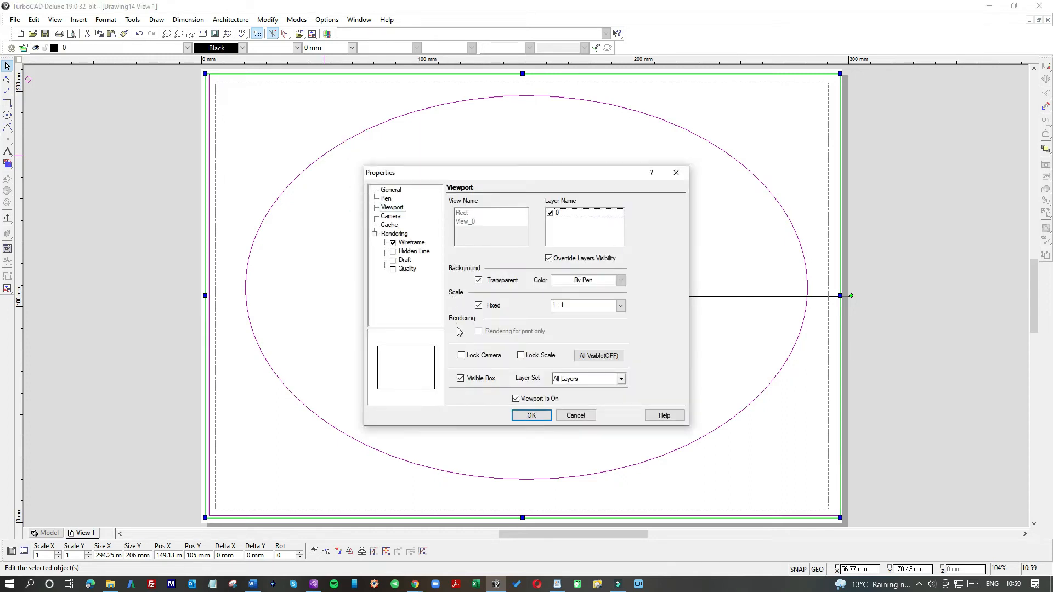
click(460, 378)
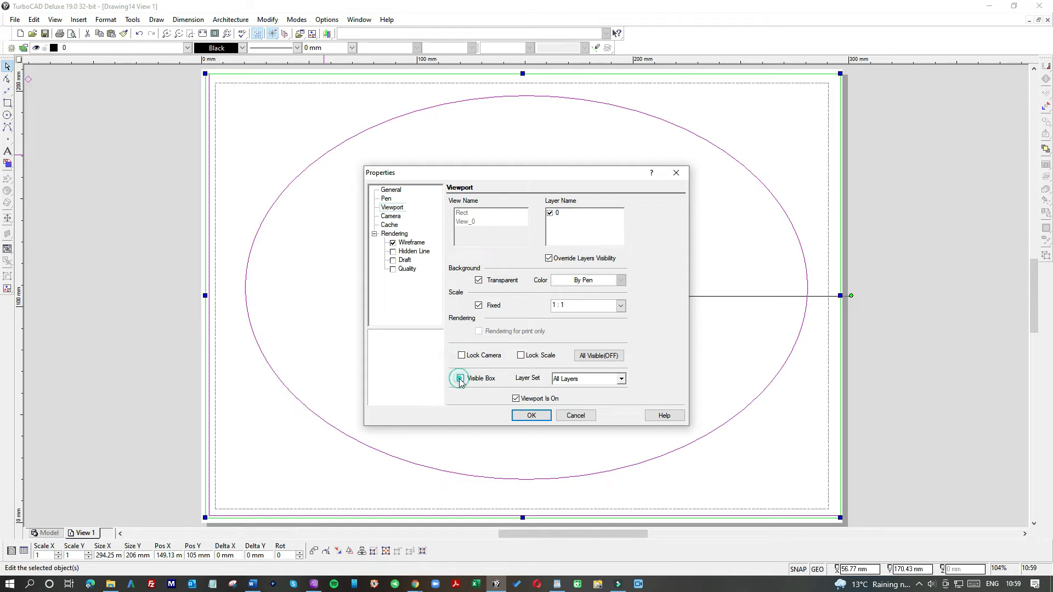
click(530, 417)
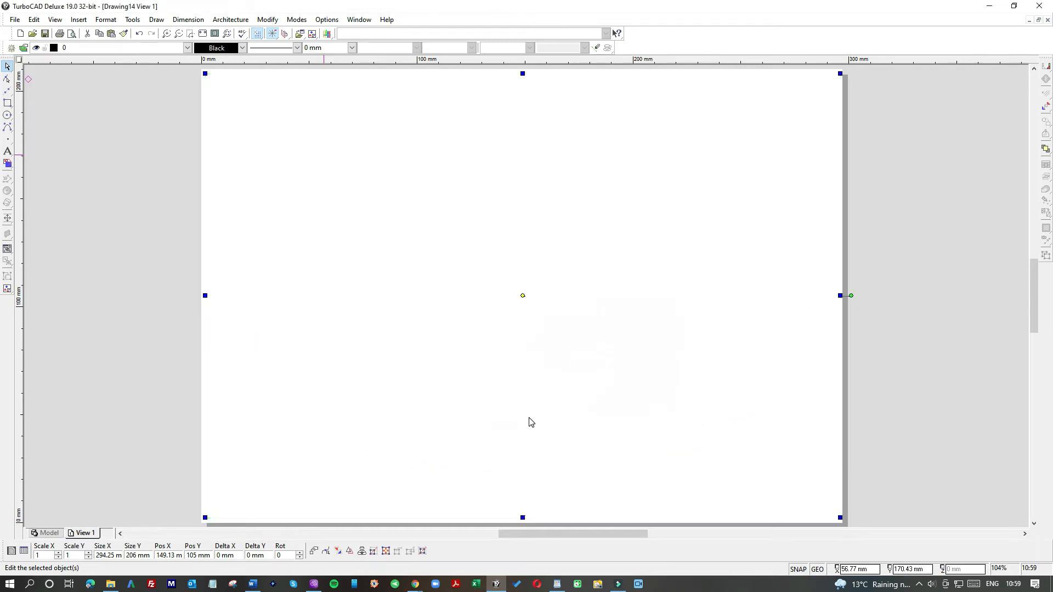
click(936, 218)
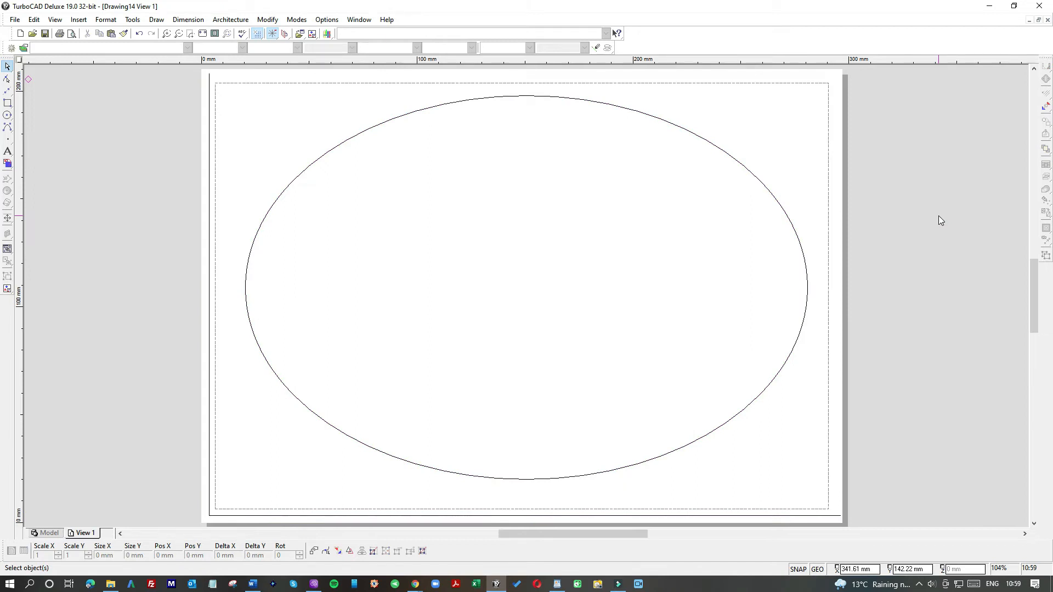
Check the full print preview of the View 1 sheet and print it on the HP OfficeJet Pro 7720.
key(ctrl+p)
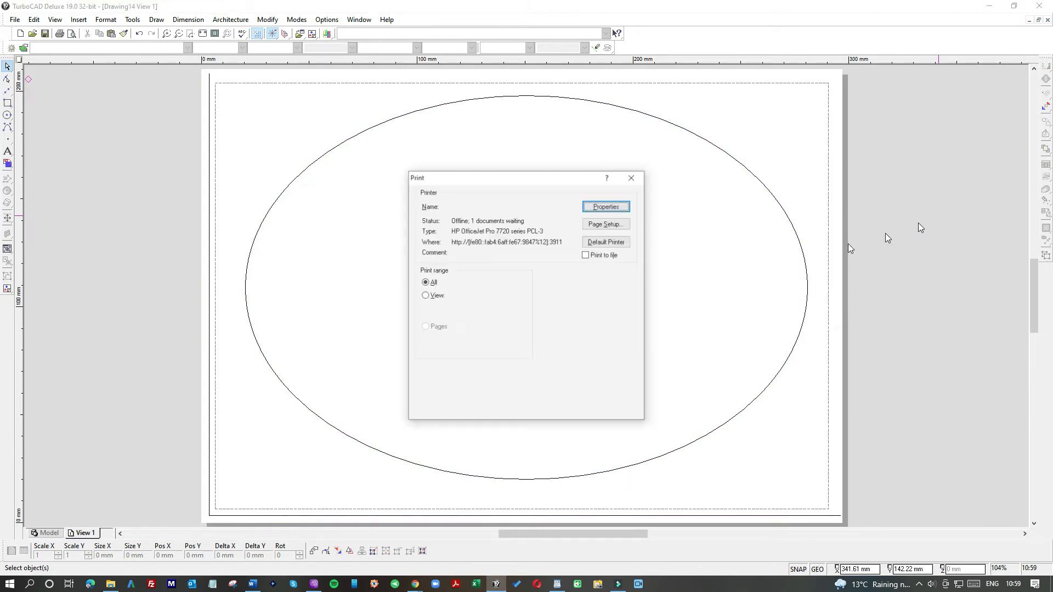
click(437, 410)
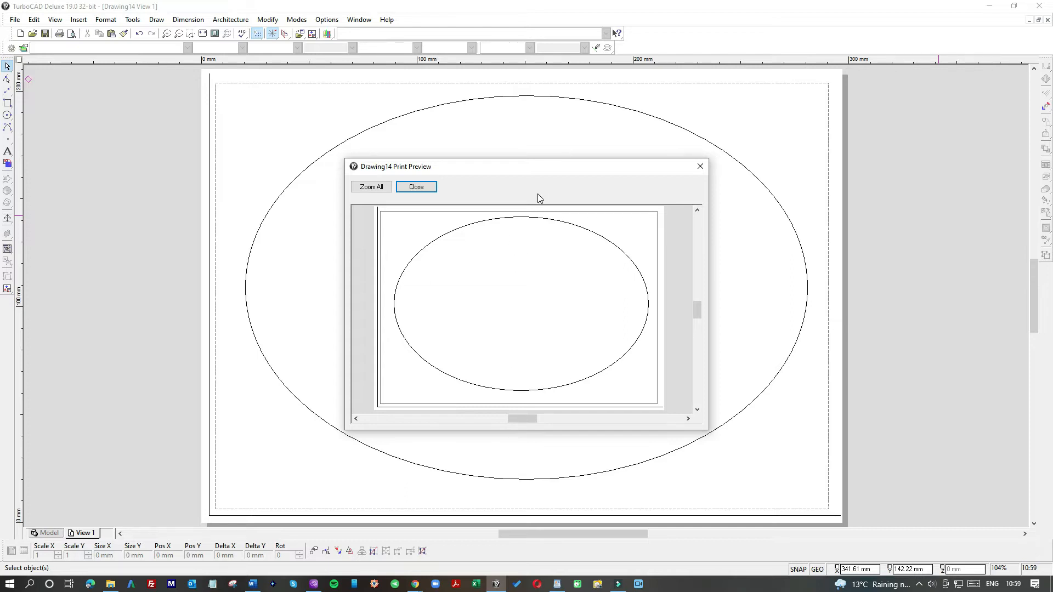
click(700, 167)
click(572, 408)
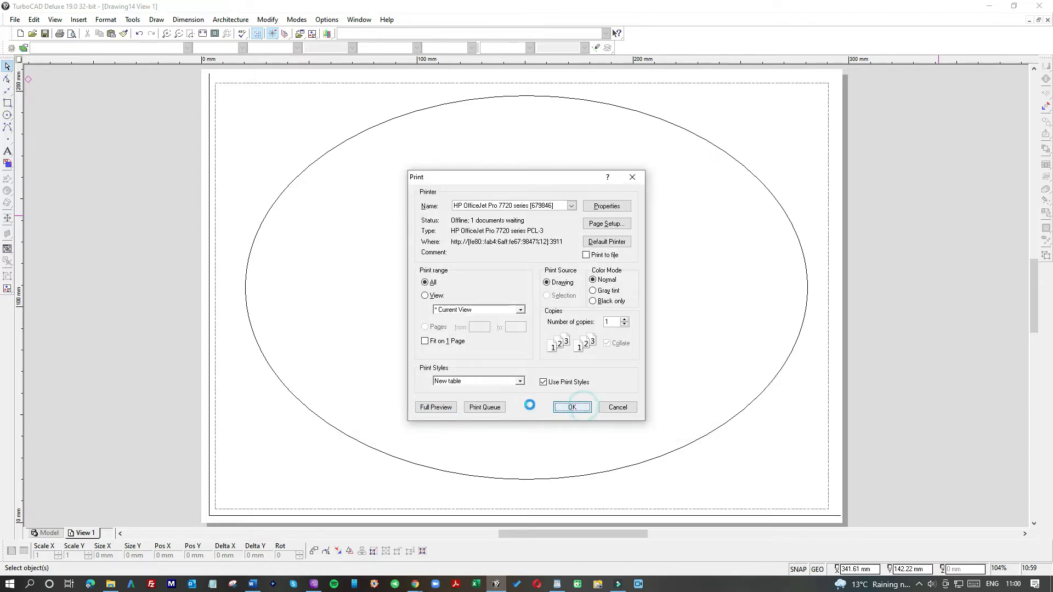
Return to model space and inspect the sizes of the rectangle and the ellipse.
click(36, 534)
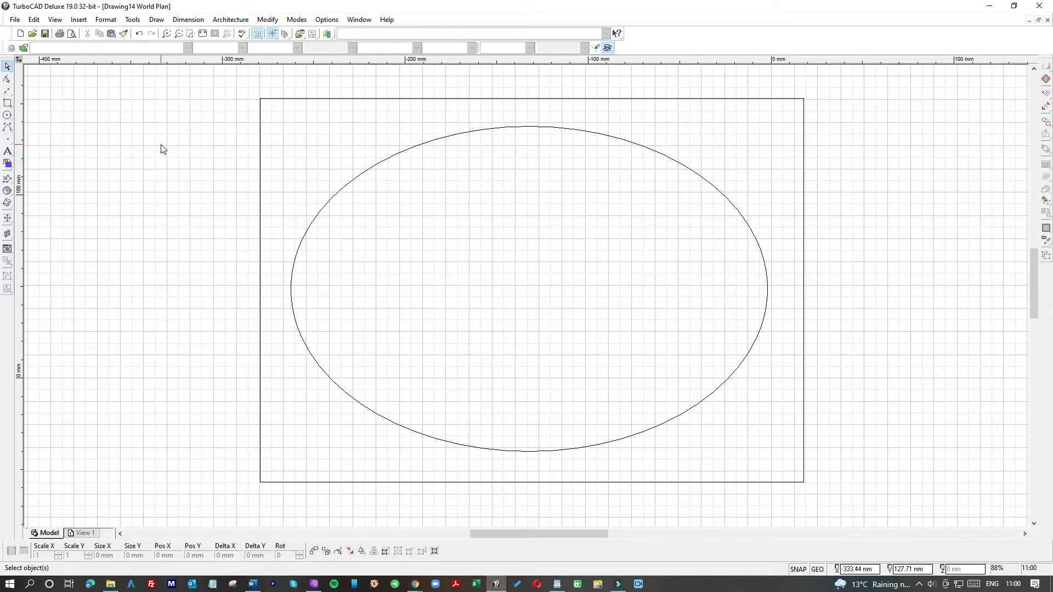
click(296, 99)
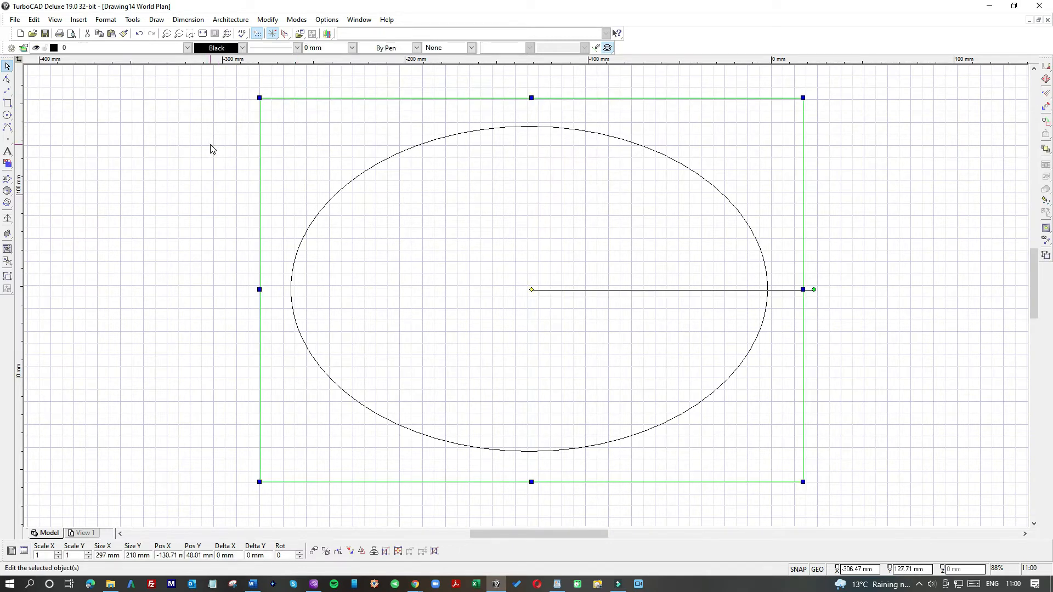
click(392, 160)
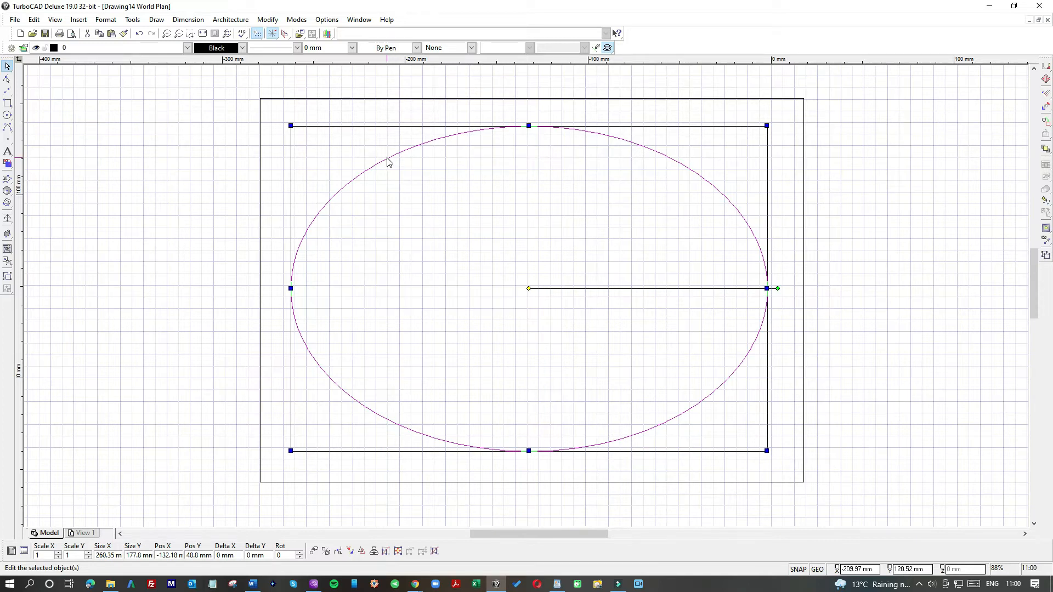
click(226, 158)
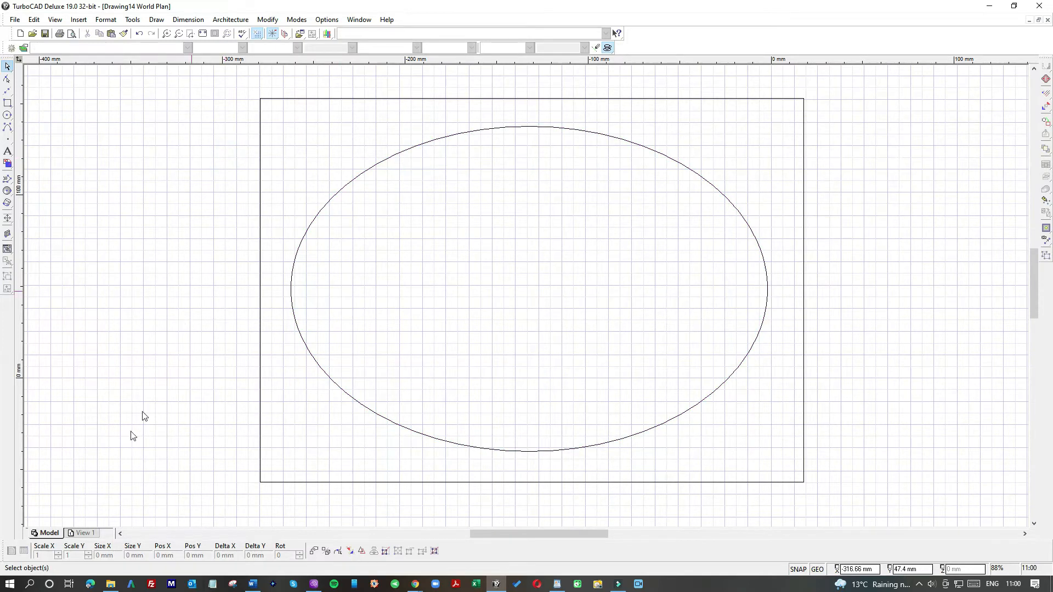
Check how the model space drawing falls on the page in the full print preview, without printing it.
click(49, 533)
click(48, 533)
click(325, 274)
key(ctrl+p)
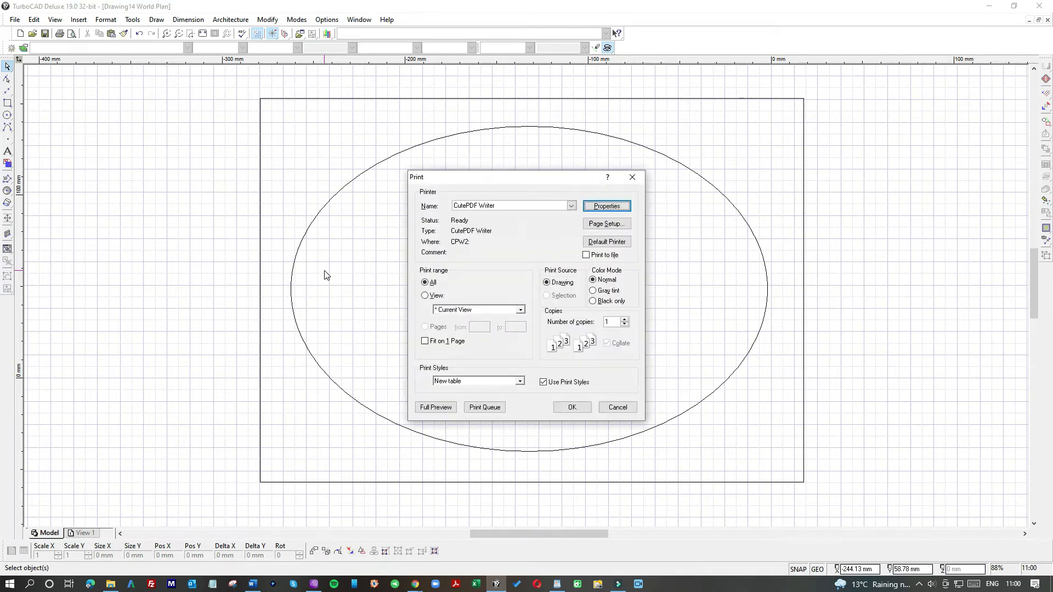
click(435, 407)
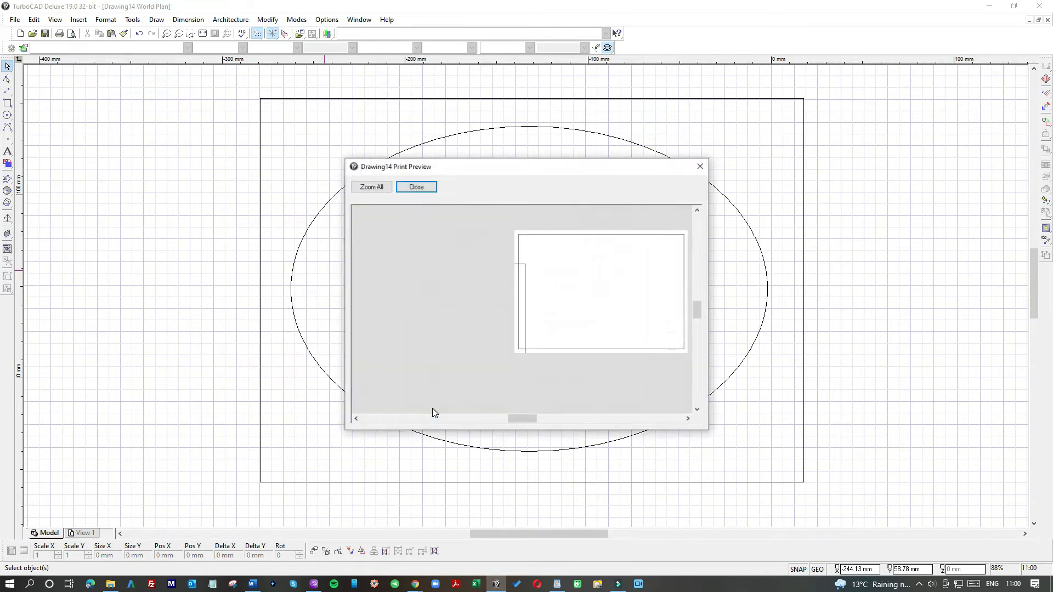
click(700, 168)
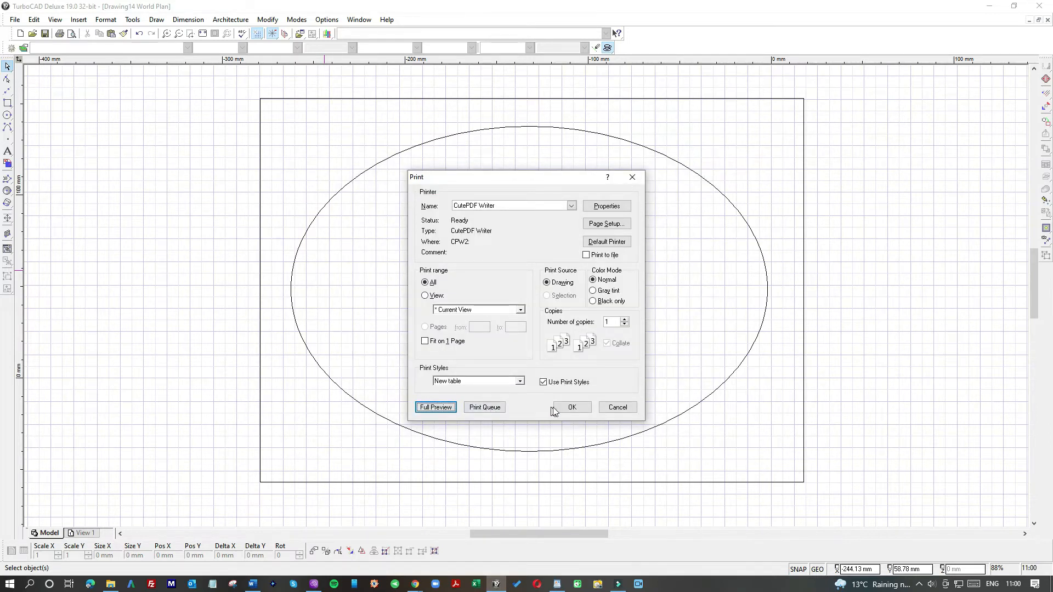
click(616, 407)
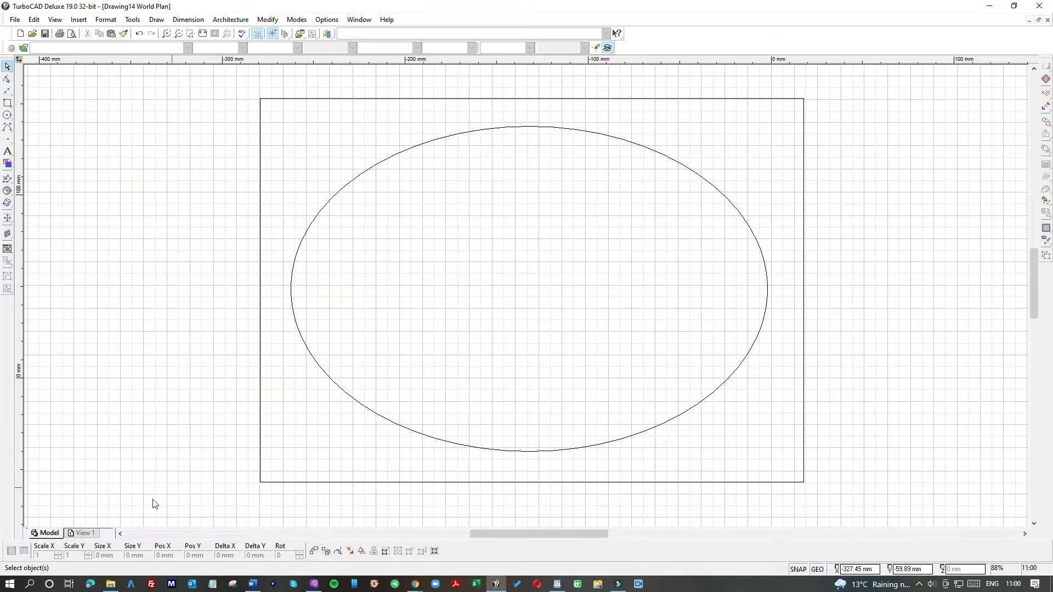
Switch back to the View 1 paper space and check its full print preview without printing.
click(82, 534)
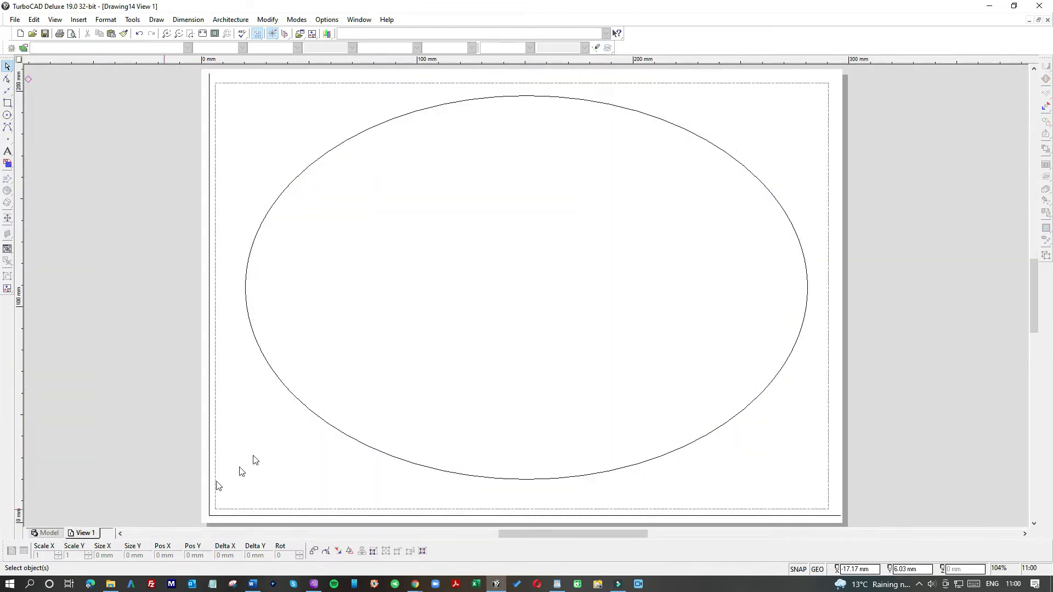
key(ctrl+p)
click(432, 409)
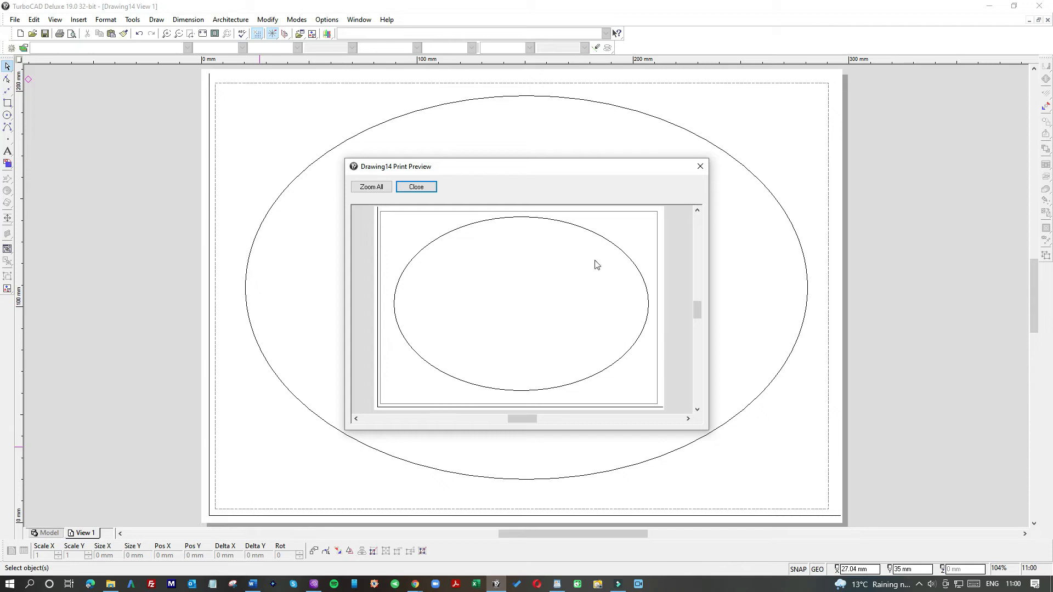
click(699, 168)
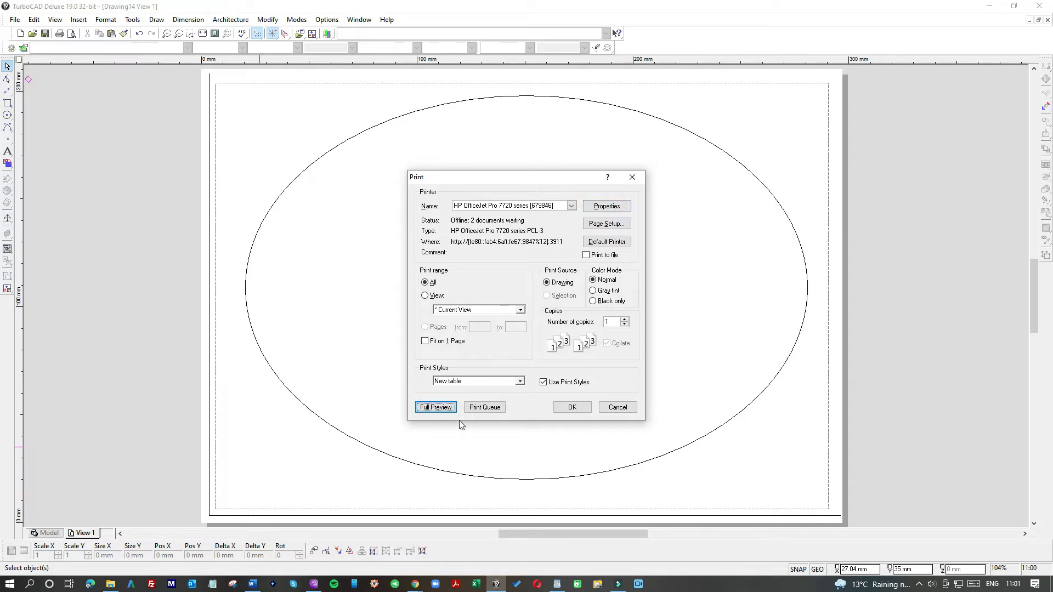
click(617, 406)
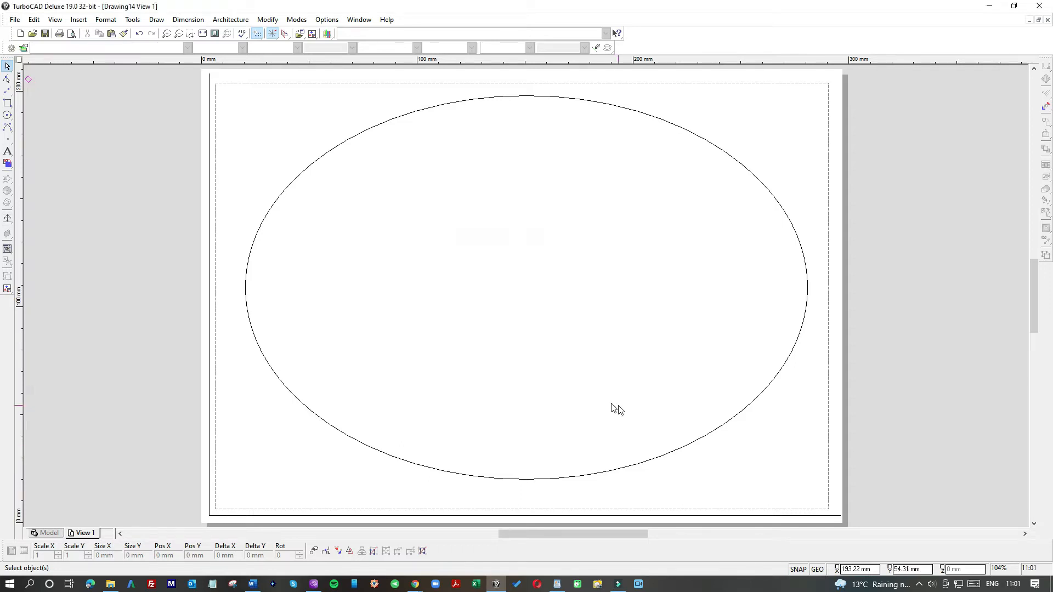
Return to model space and place a copy of the rectangle with its ellipse well to the left of the originals.
click(47, 533)
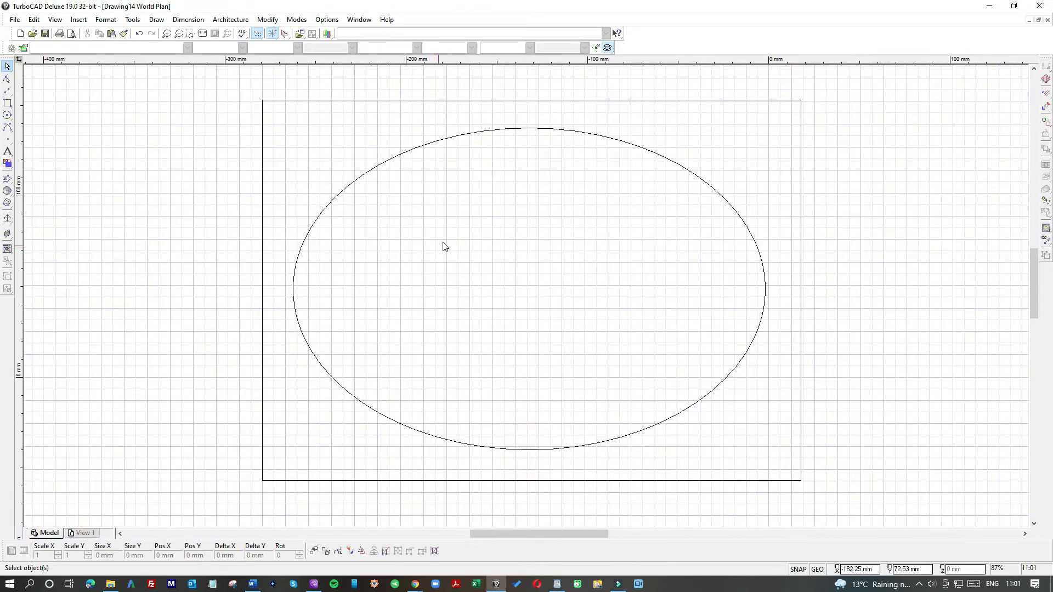
scroll(533, 296, down, 2)
click(387, 212)
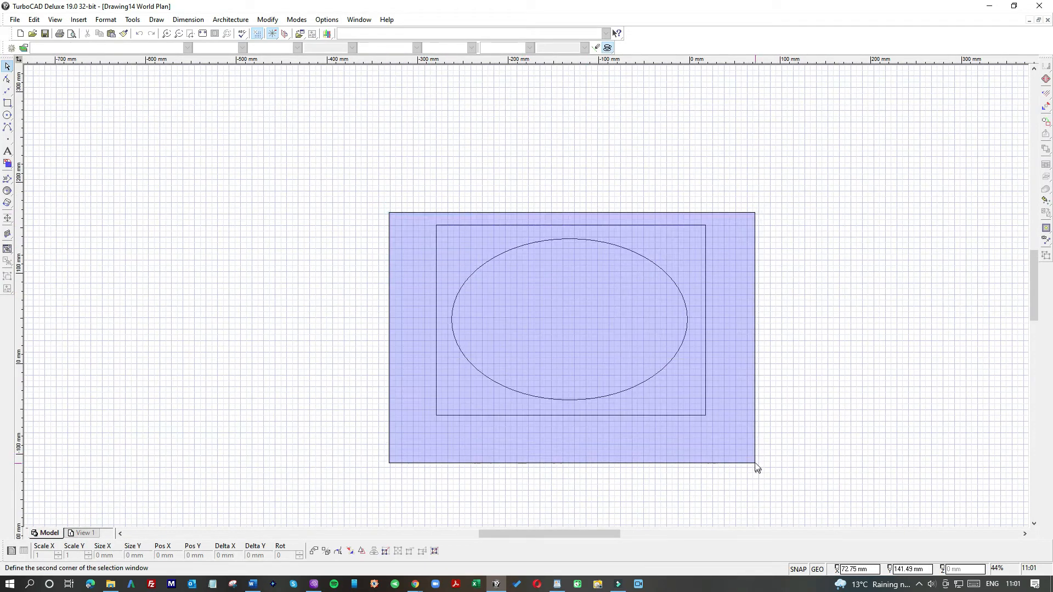
click(755, 463)
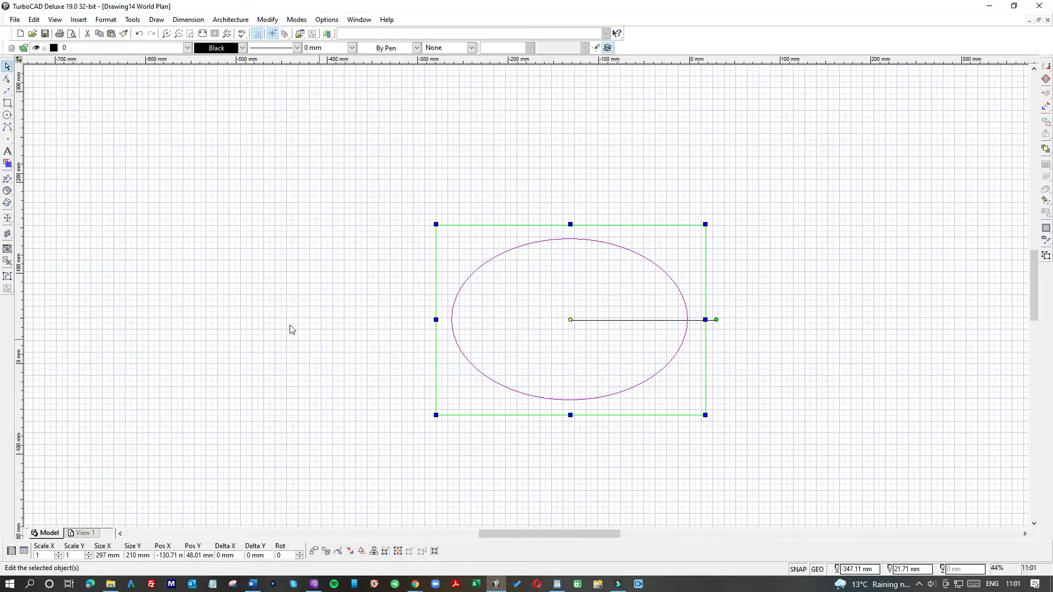
click(258, 301)
key(ctrl+v)
click(453, 276)
drag(324, 286, 404, 279)
scroll(527, 294, down, 2)
click(446, 406)
Narrow the copied ellipse to less than half its width, keeping its height, and move it to about the middle of its rectangle.
click(482, 314)
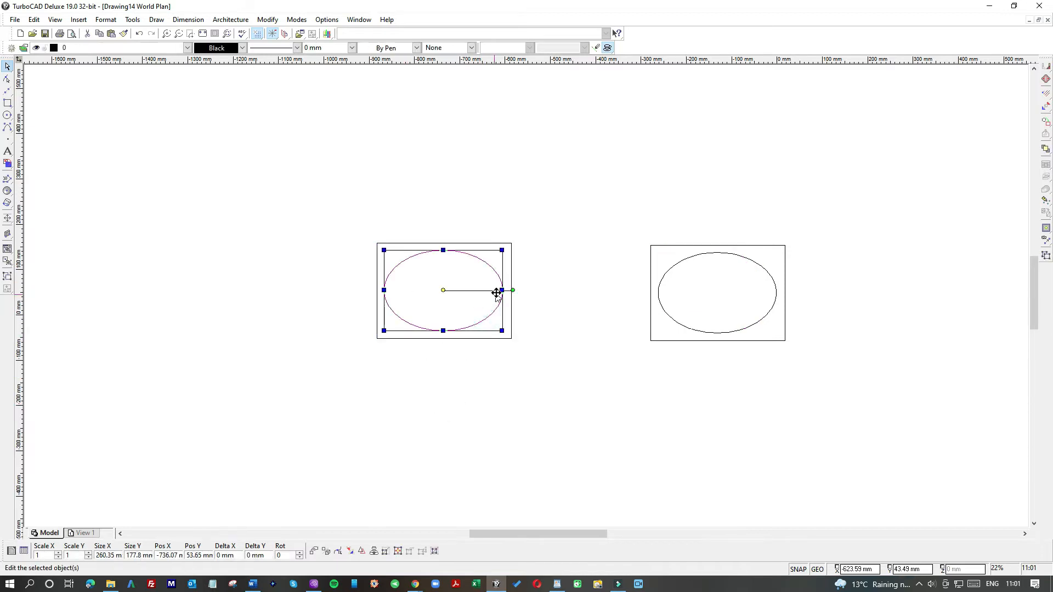
drag(500, 290, 441, 273)
click(413, 289)
click(442, 290)
click(540, 277)
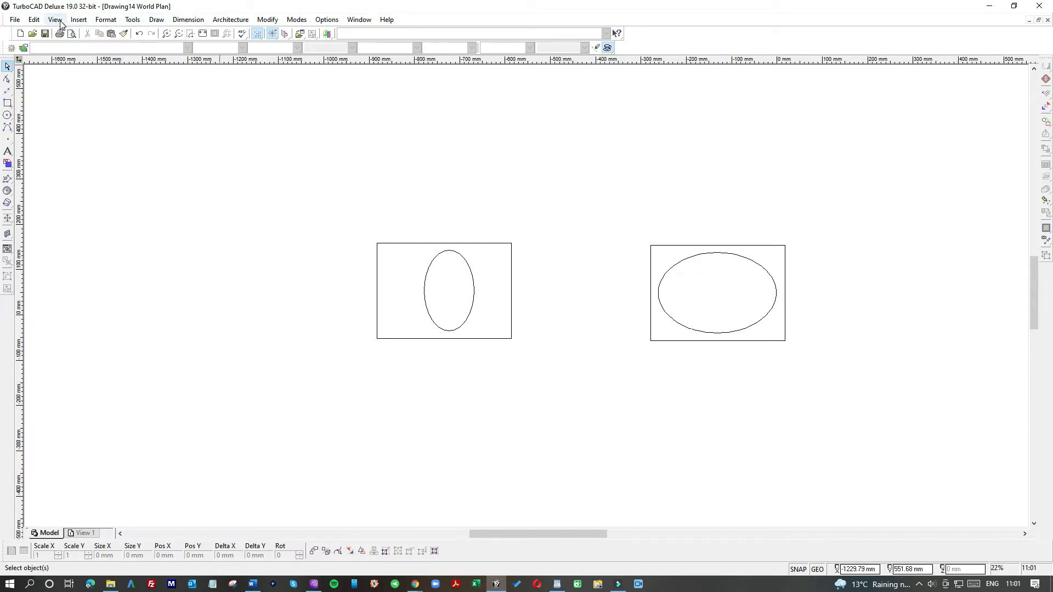
Frame the copied rectangle with the narrow ellipse and save it as a new named view "Rest 2".
click(190, 34)
click(358, 223)
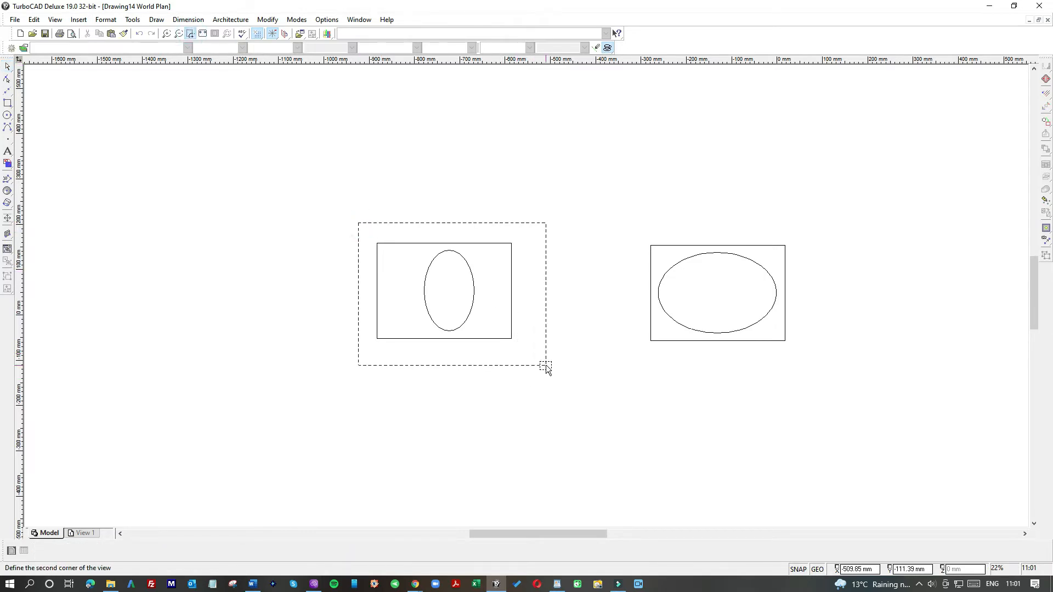
click(545, 364)
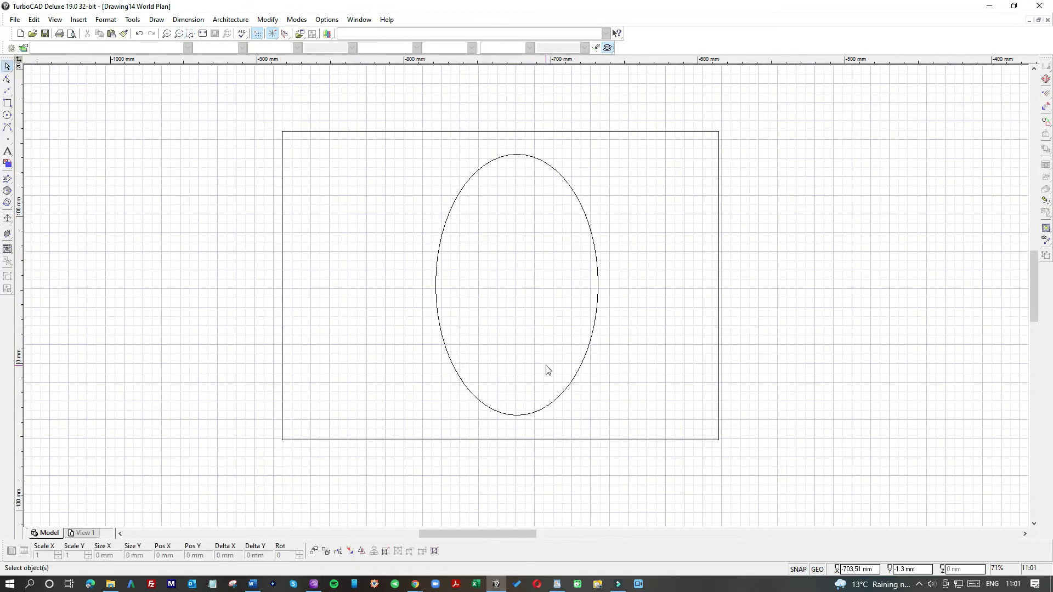
click(55, 20)
mouse_move(81, 157)
click(192, 158)
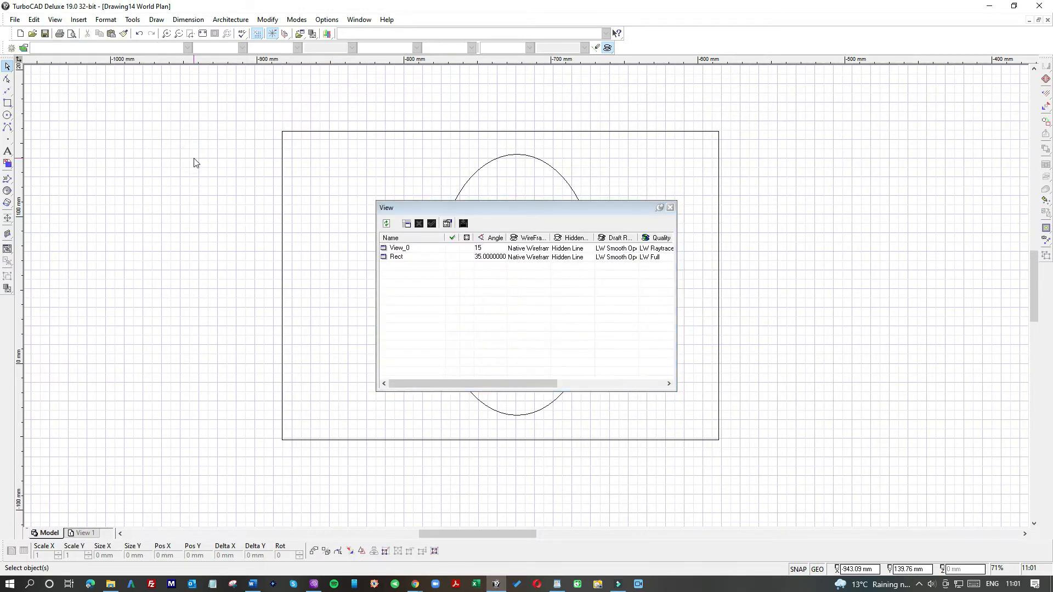
click(411, 226)
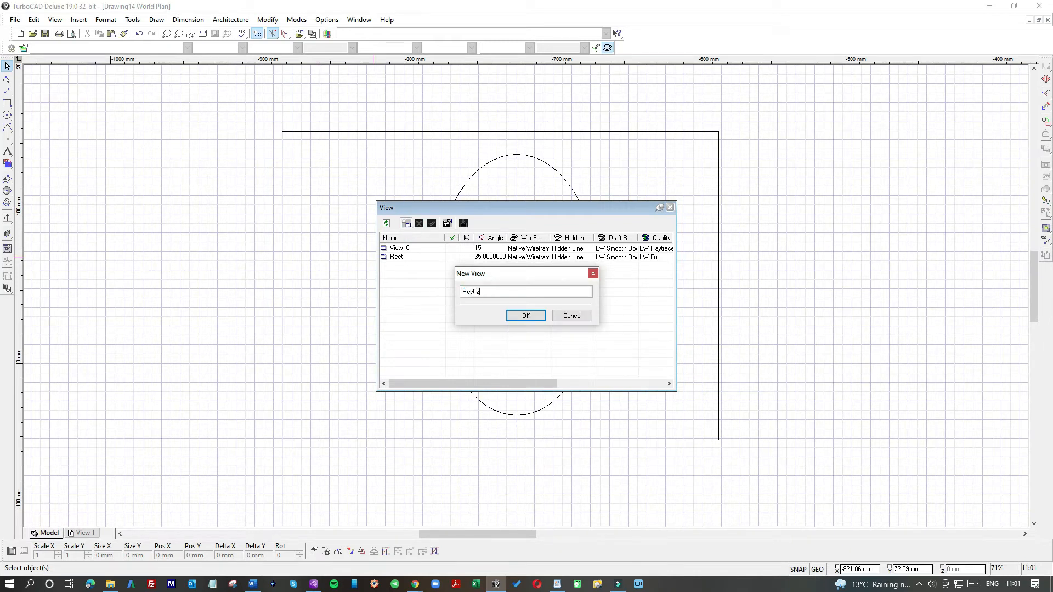
click(526, 315)
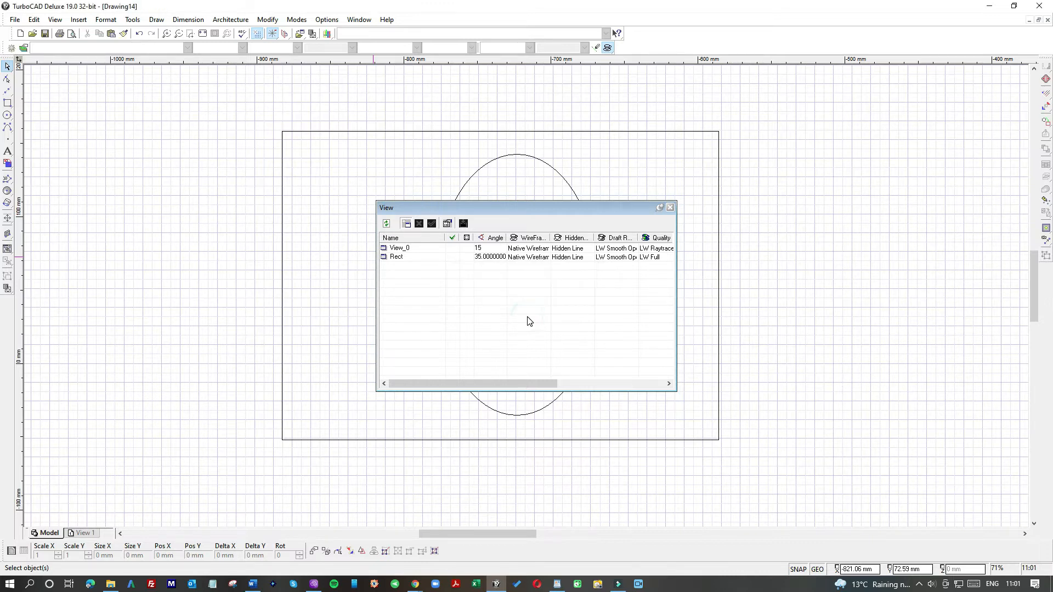
click(669, 208)
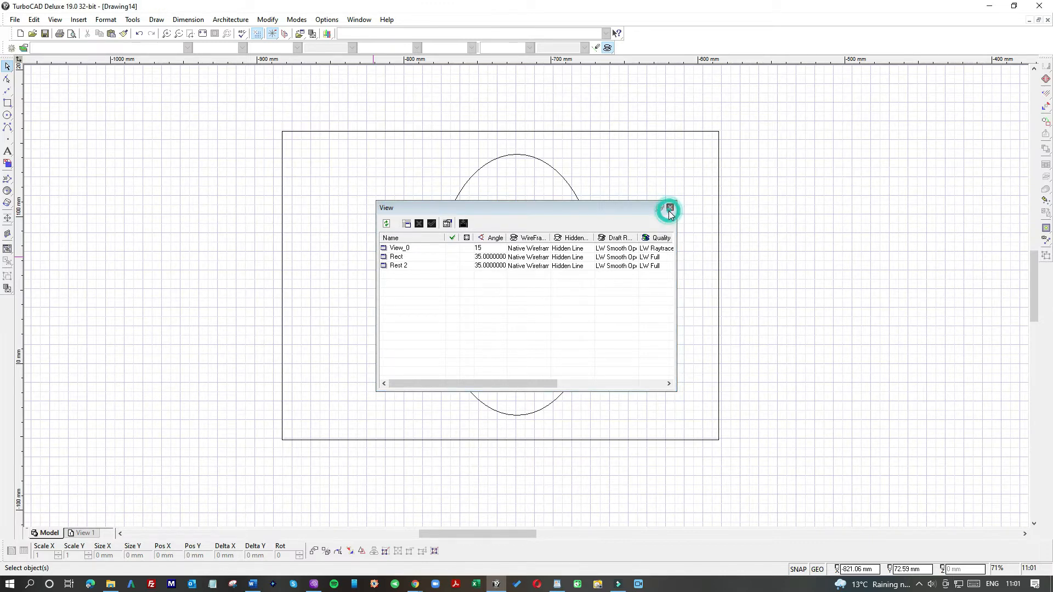
Duplicate the View 1 paper space.
right_click(86, 540)
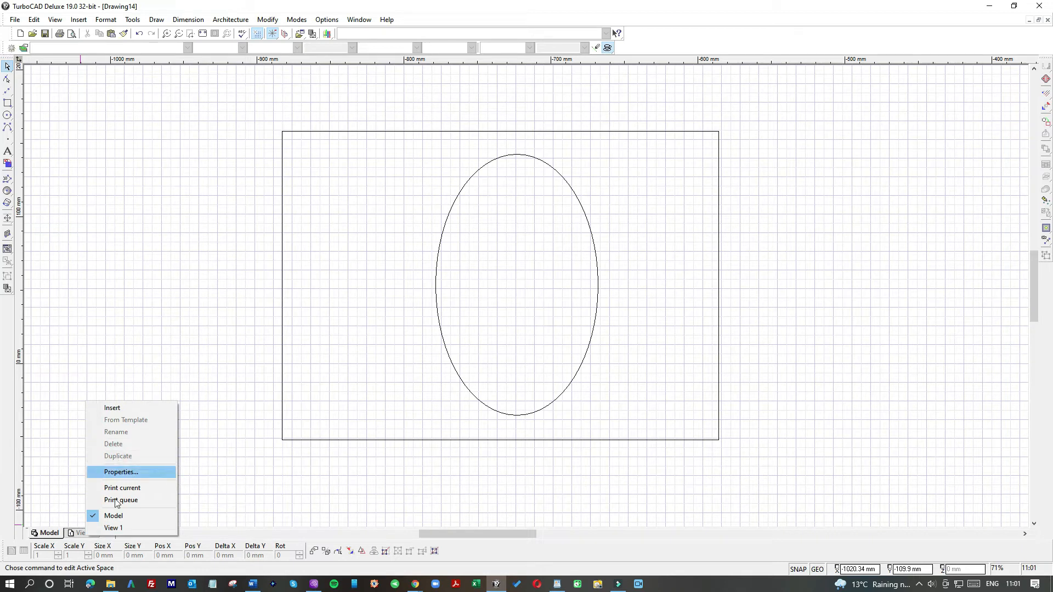
click(230, 479)
click(85, 533)
right_click(85, 535)
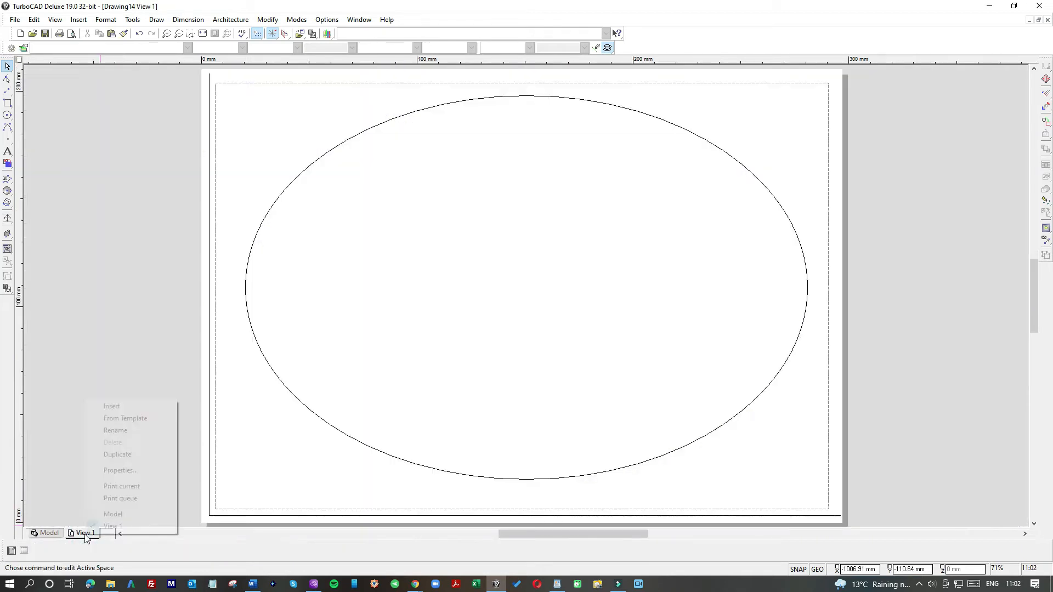
click(117, 455)
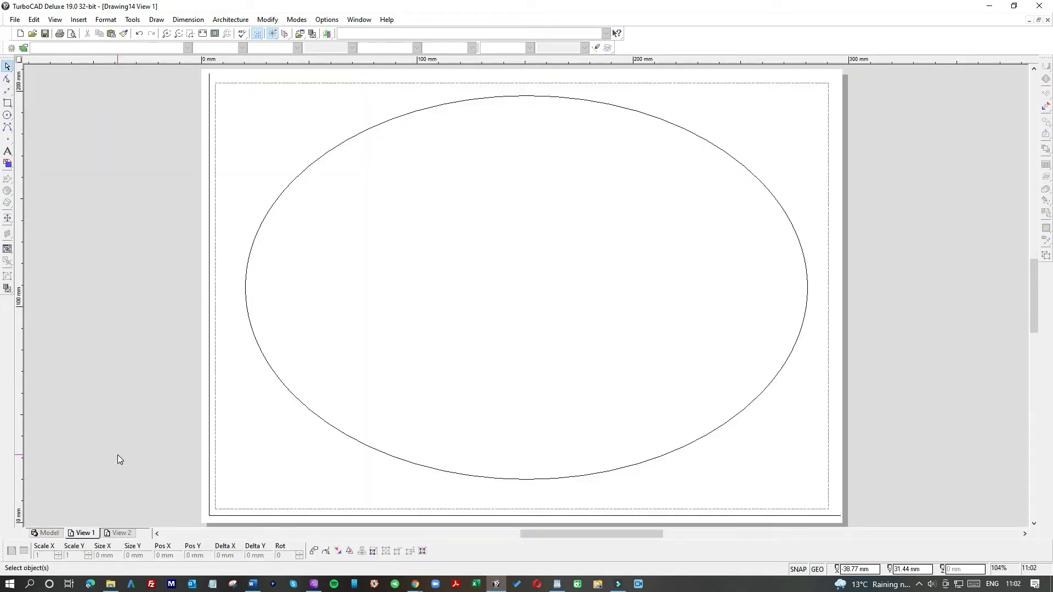
Open the View 2 paper space and delete the existing viewport on it.
click(119, 532)
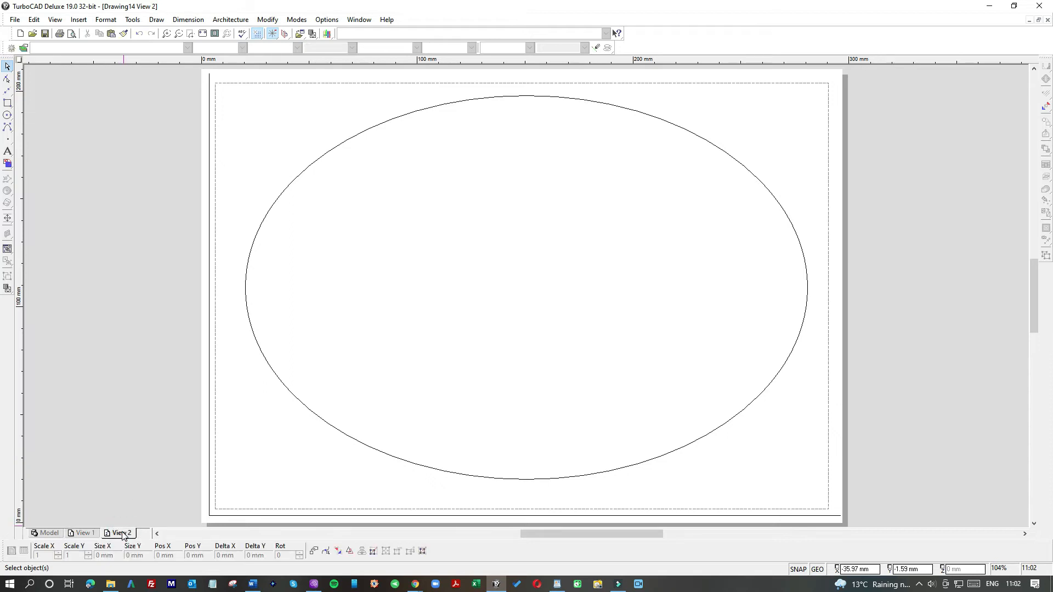
right_click(122, 534)
click(97, 459)
click(86, 534)
click(127, 534)
click(251, 257)
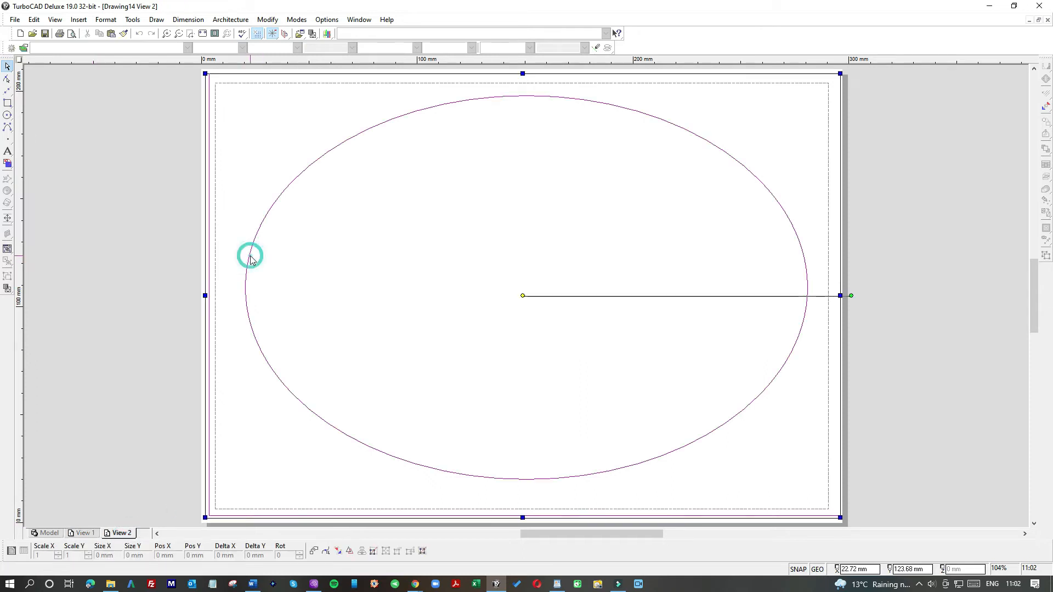
key(Delete)
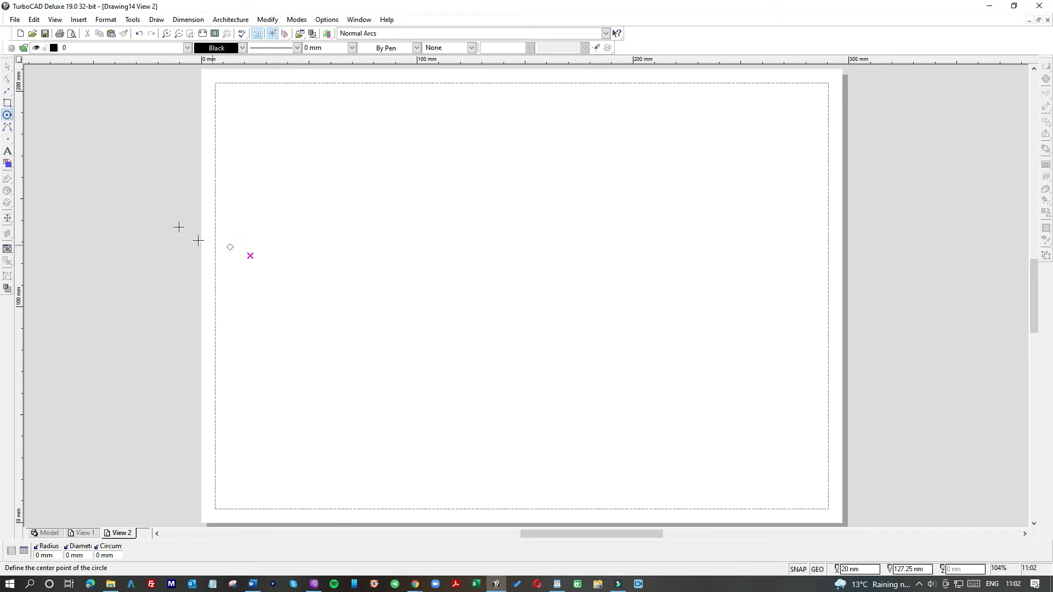
Insert a viewport of about 293.5 by 203 mm across nearly the whole View 2 sheet, showing the named view Rest 2.
click(55, 20)
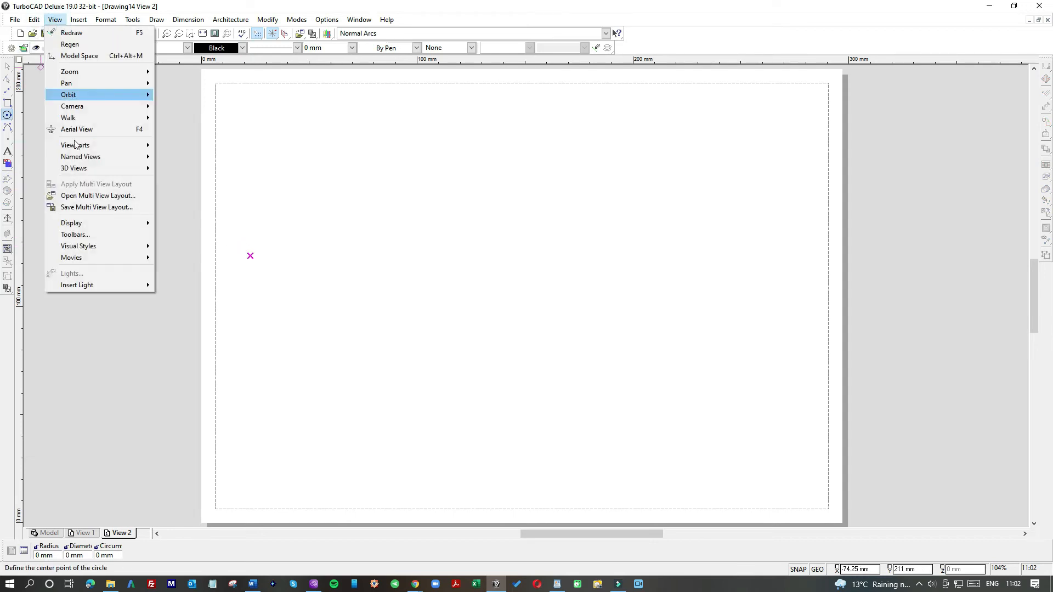
mouse_move(77, 144)
click(186, 146)
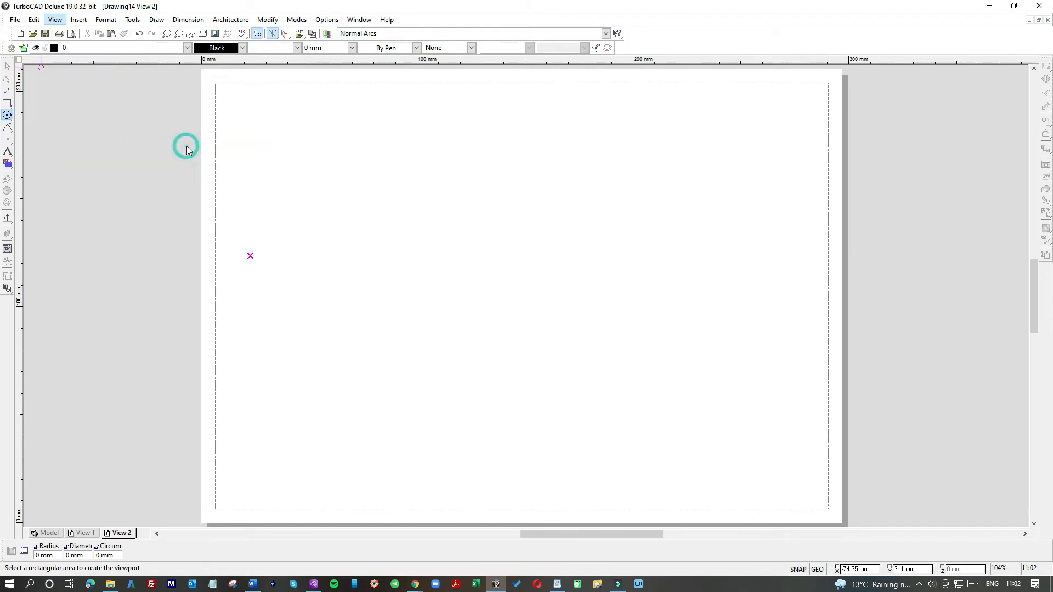
click(204, 77)
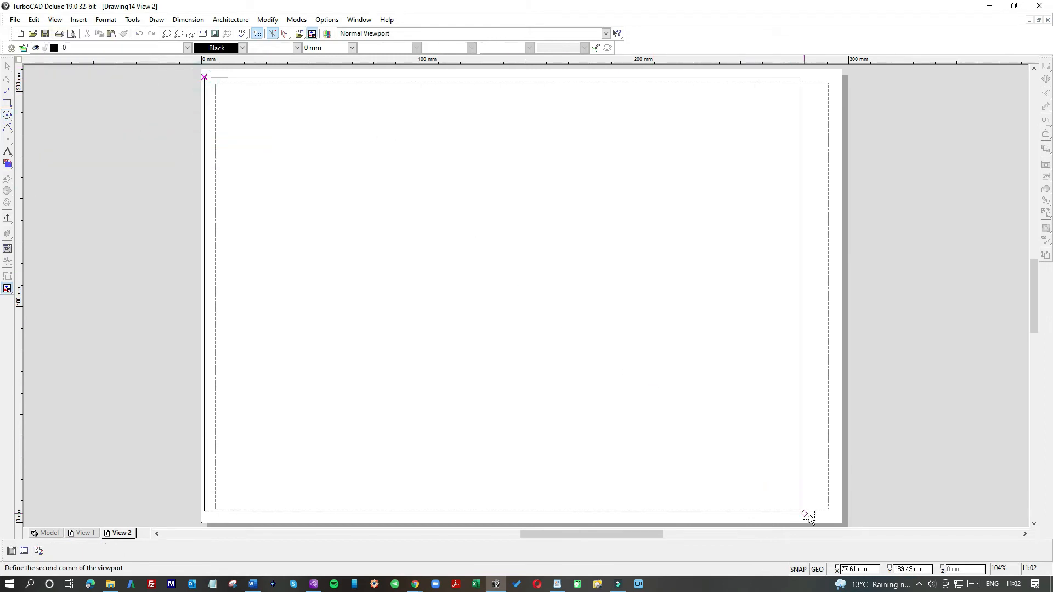
click(838, 514)
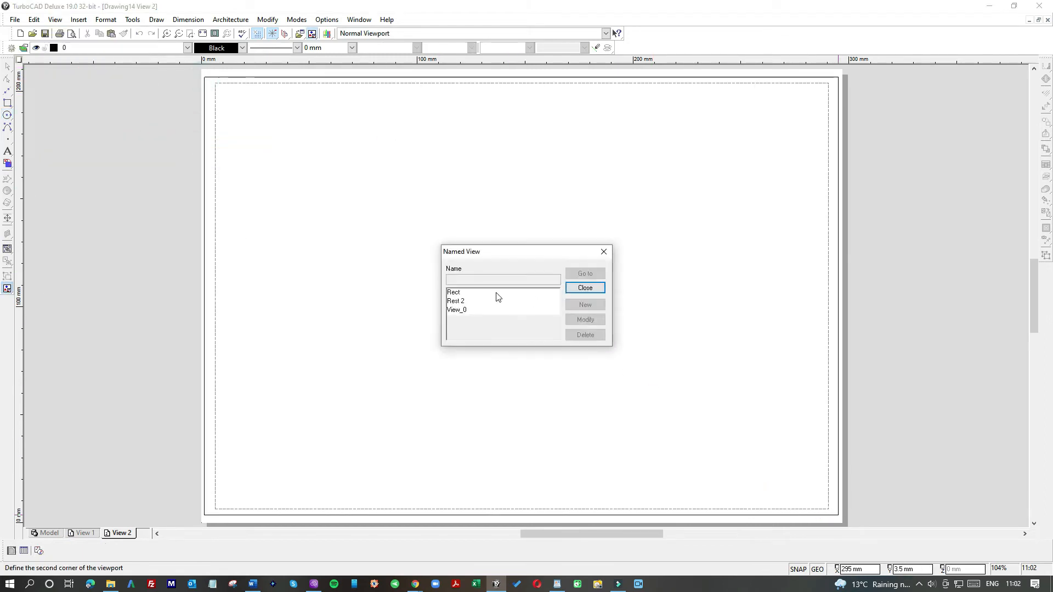
click(460, 301)
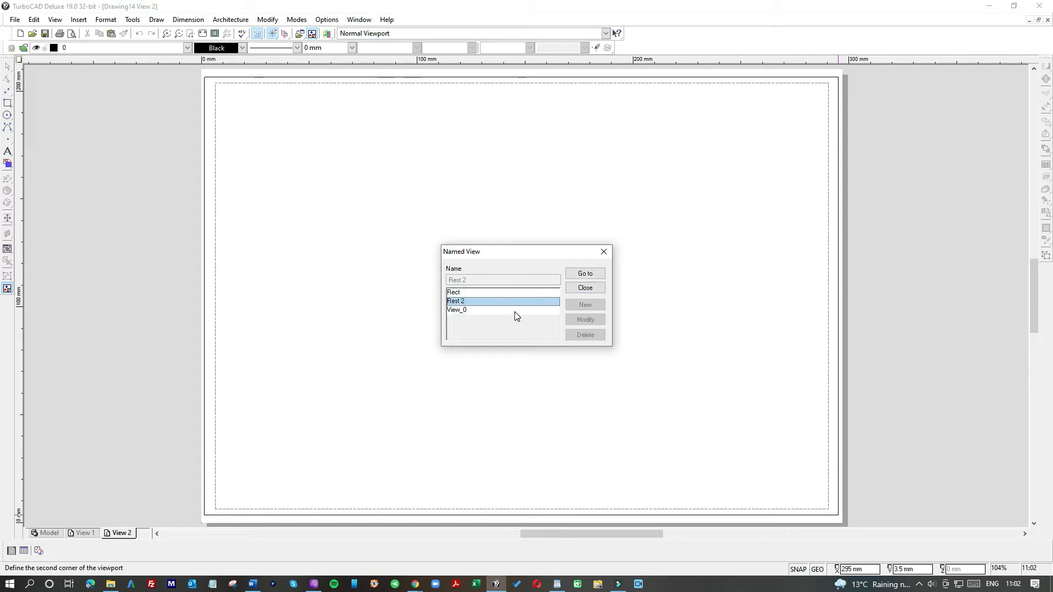
click(584, 274)
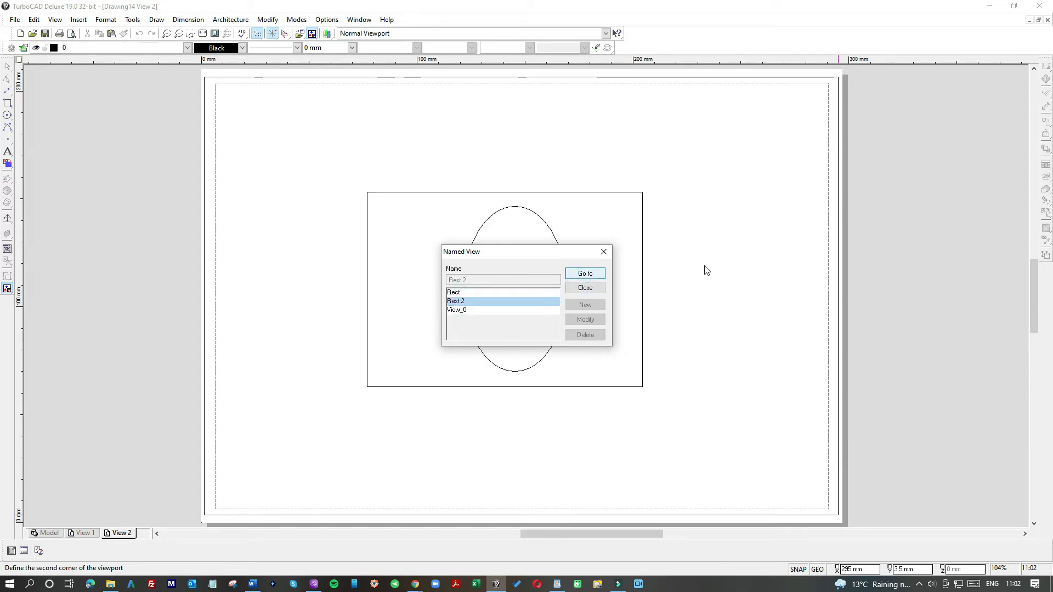
click(603, 251)
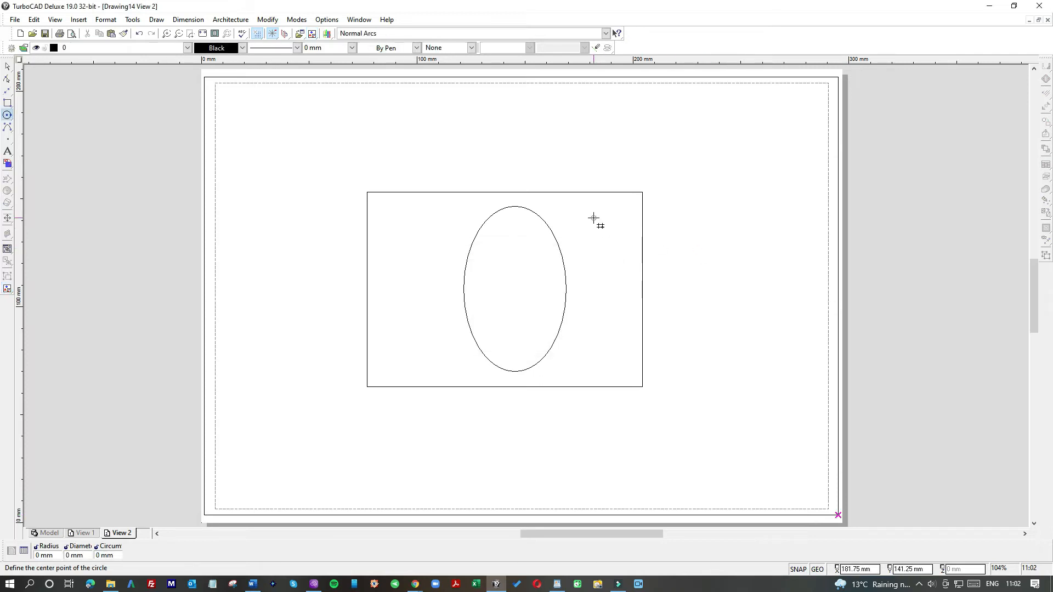
Give the View 2 viewport a fixed scale of 1:1.
click(7, 67)
click(448, 194)
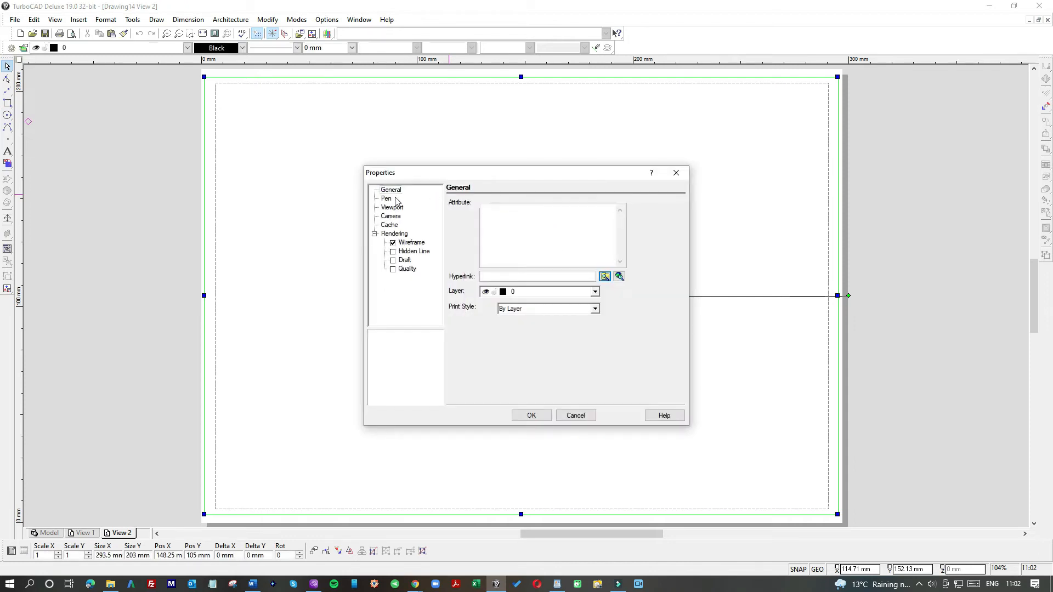
click(392, 207)
click(479, 305)
click(620, 306)
click(570, 318)
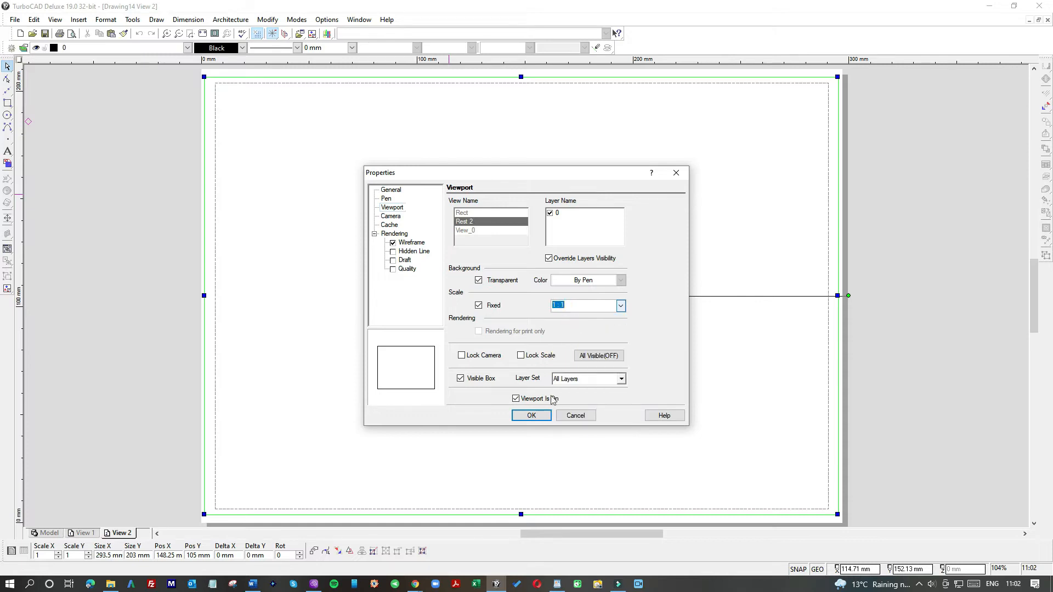
click(534, 415)
click(907, 253)
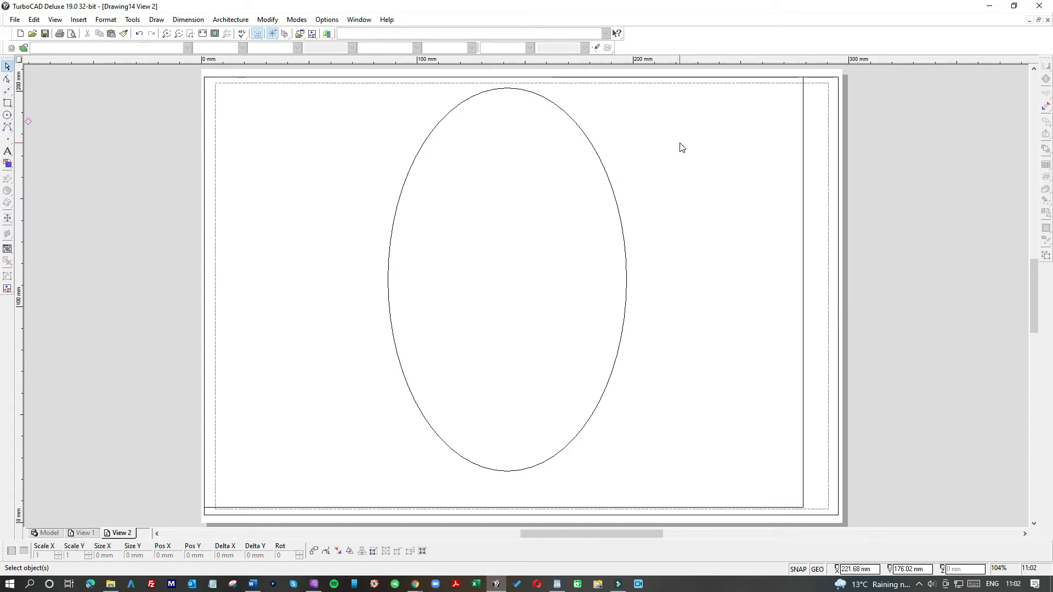
Turn off the visible box of the View 2 viewport so its frame is hidden.
click(640, 126)
click(596, 149)
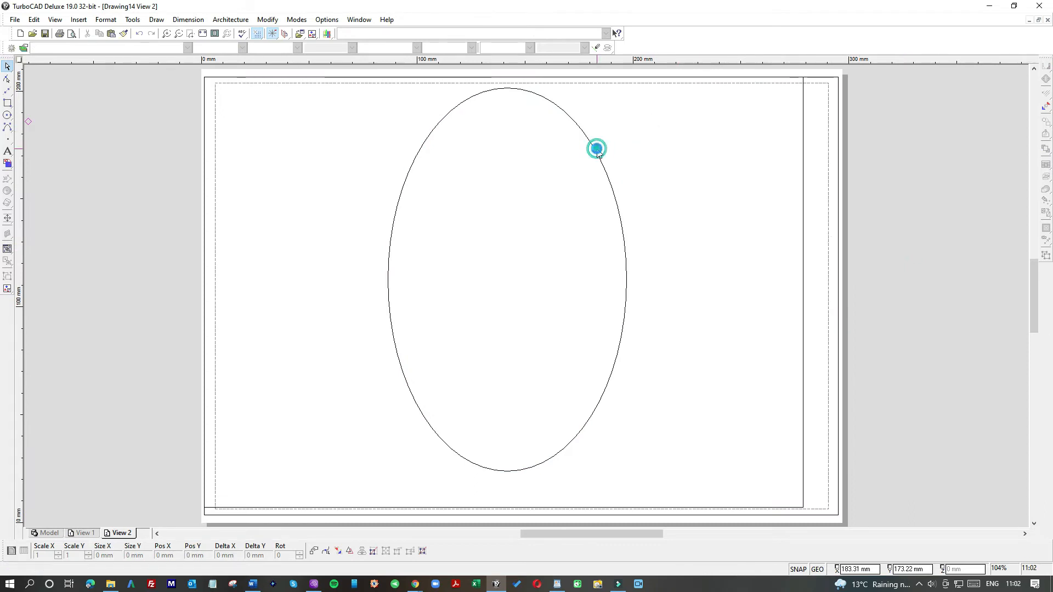
click(596, 151)
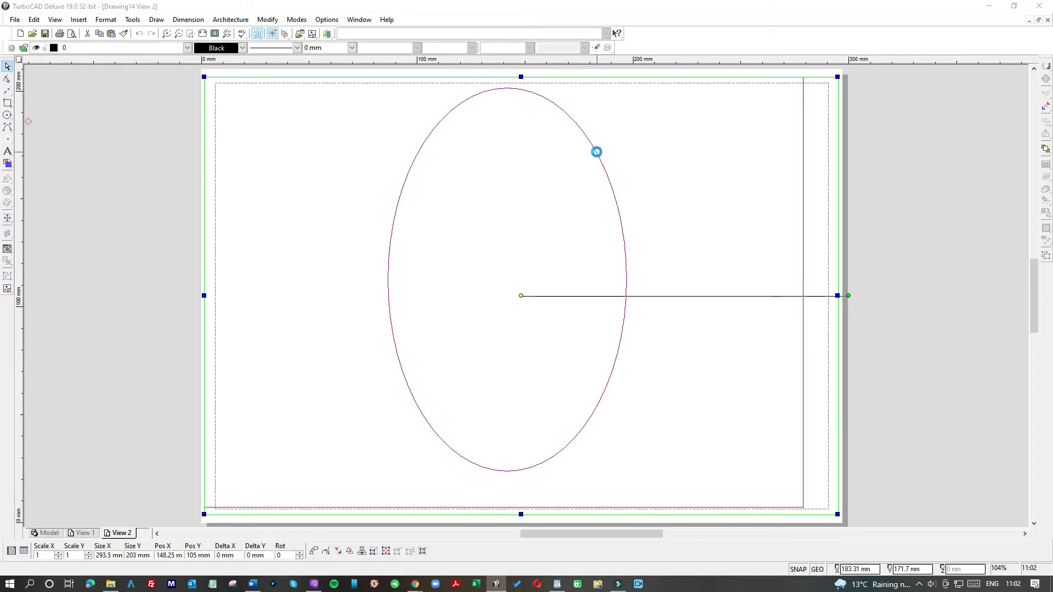
double_click(597, 152)
click(390, 208)
click(460, 378)
click(531, 415)
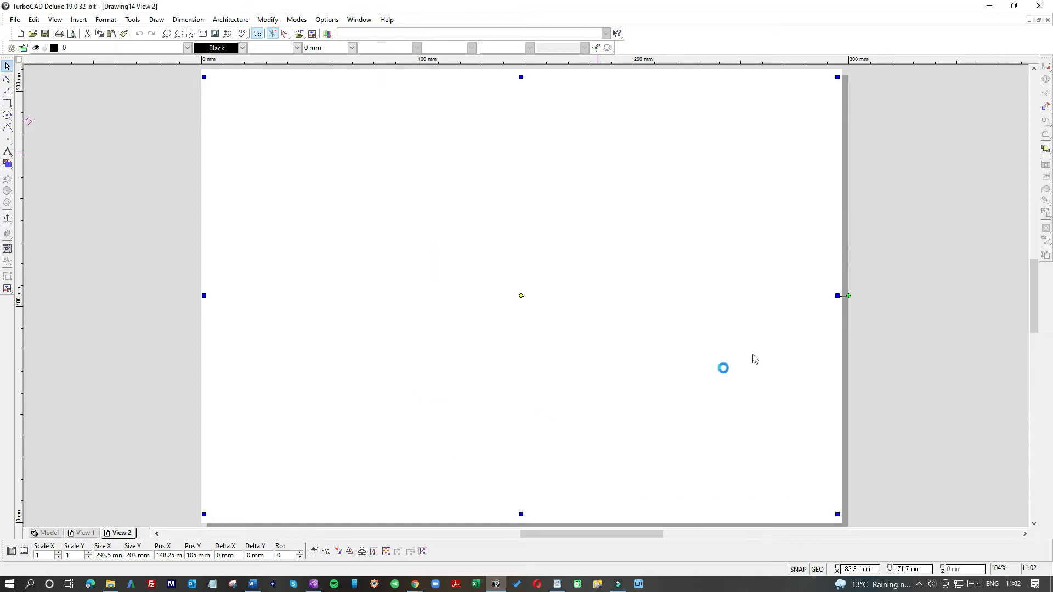
click(940, 282)
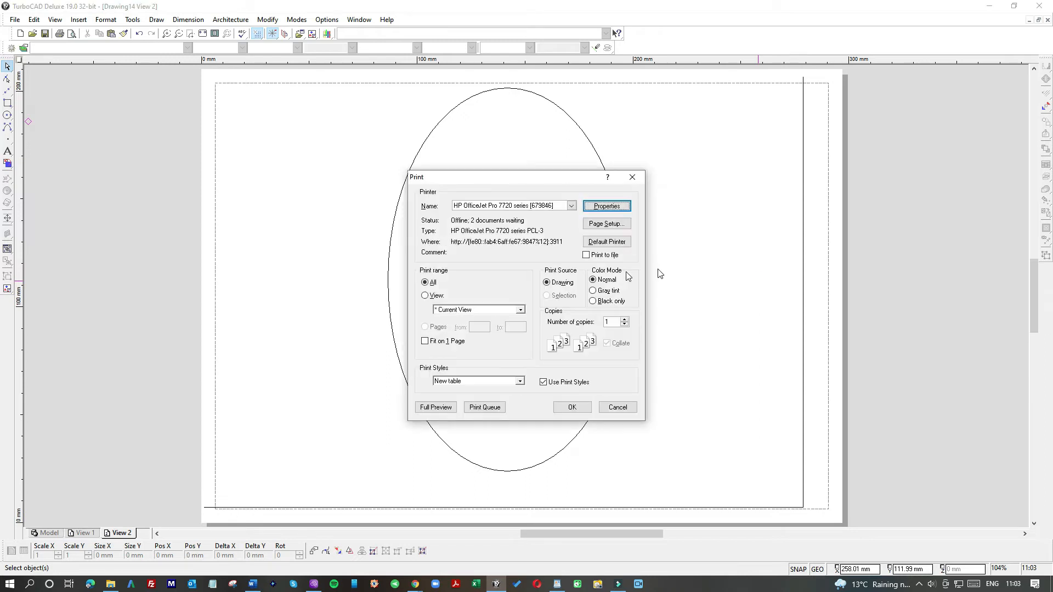
Check how the View 2 sheet falls on the page in the full print preview, without printing it.
click(437, 407)
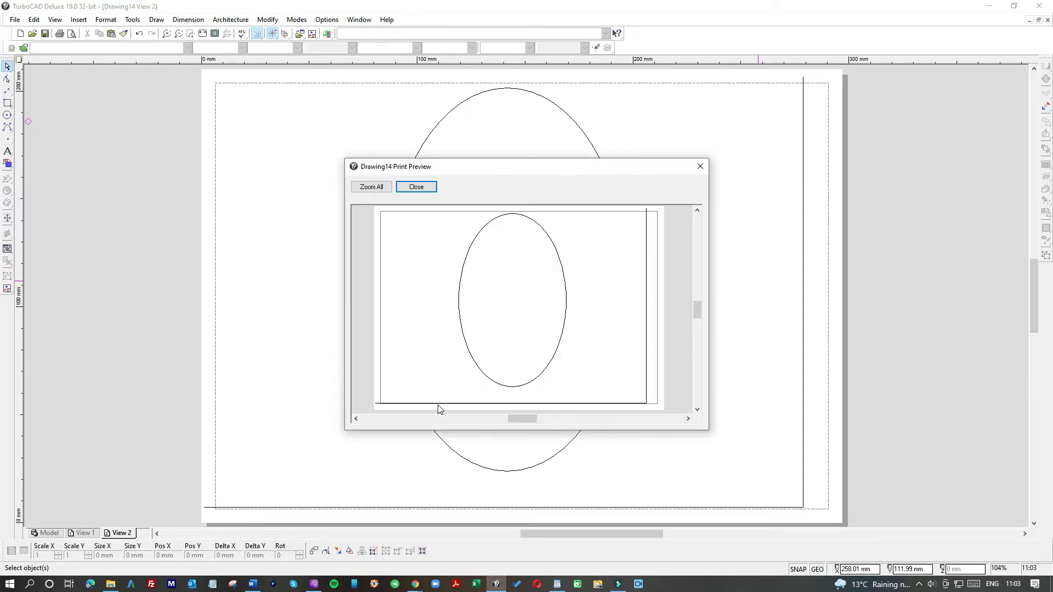
click(697, 167)
click(631, 177)
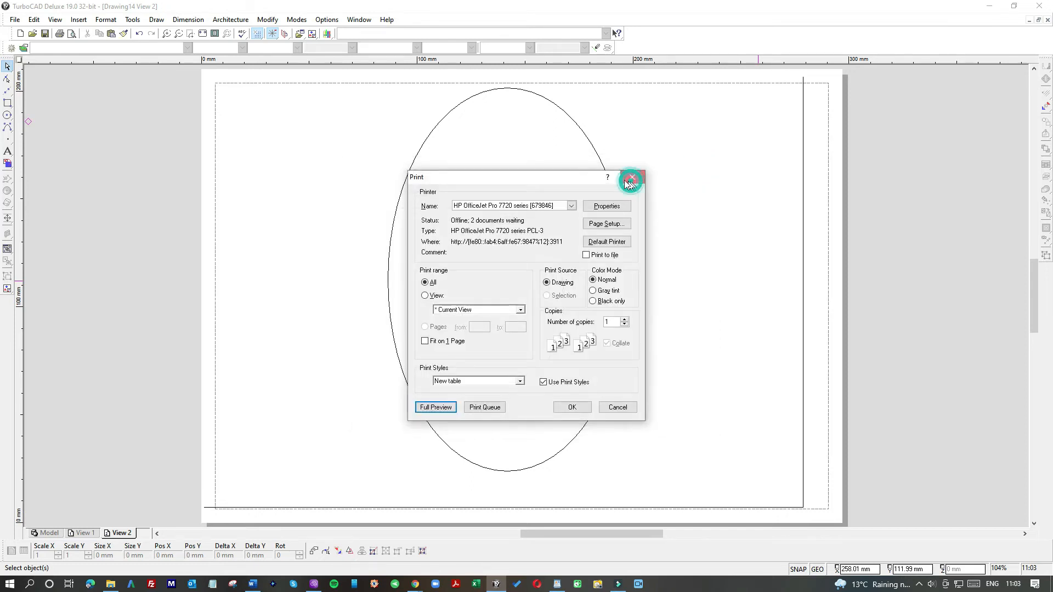
Move the View 2 viewport slightly right and down on the sheet, centring it at about X 149.27 mm, Y 103.22 mm.
click(604, 163)
click(556, 110)
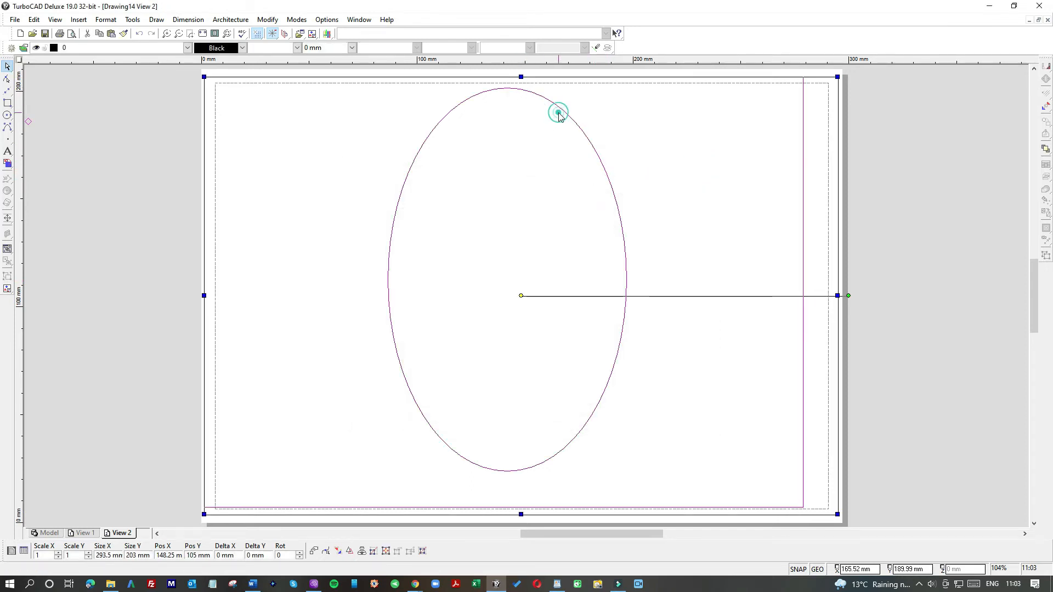
click(561, 117)
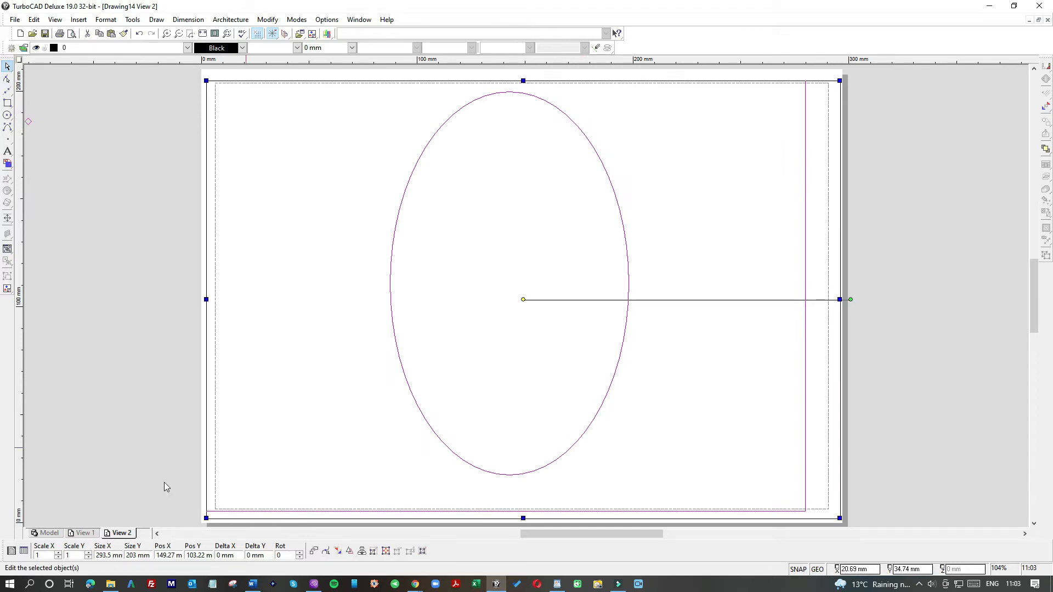
Check how the repositioned View 2 drawing falls on the page in the print preview, without printing, and deselect the viewport.
key(ctrl+p)
click(419, 410)
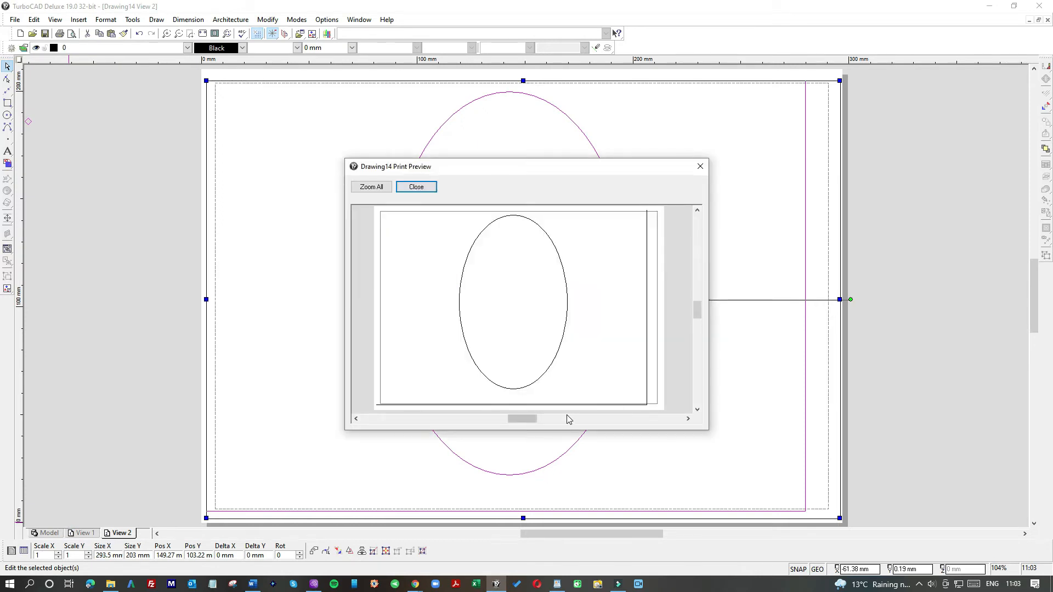
click(700, 167)
click(632, 177)
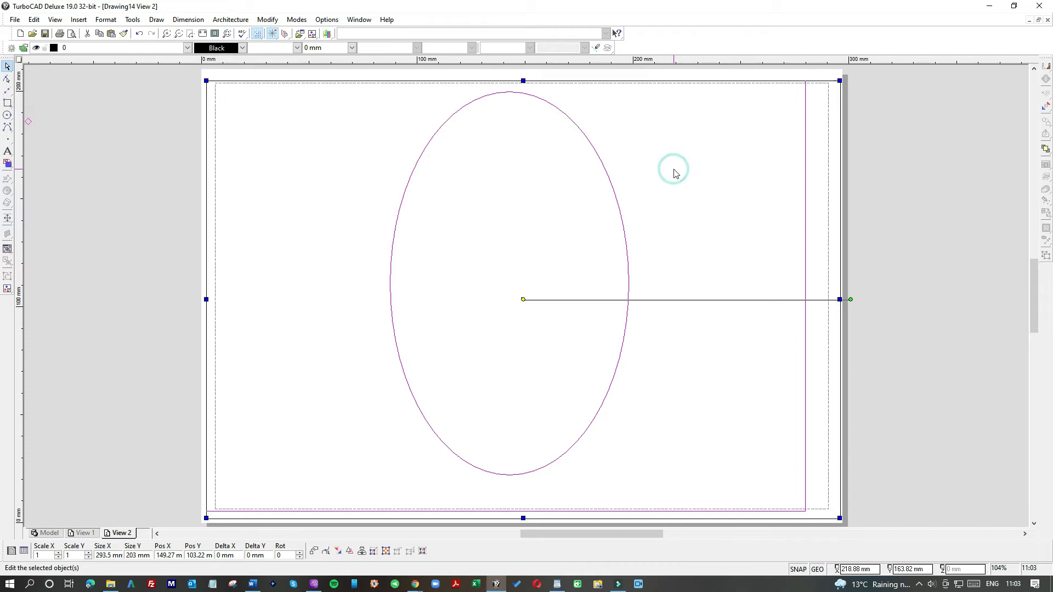
click(74, 144)
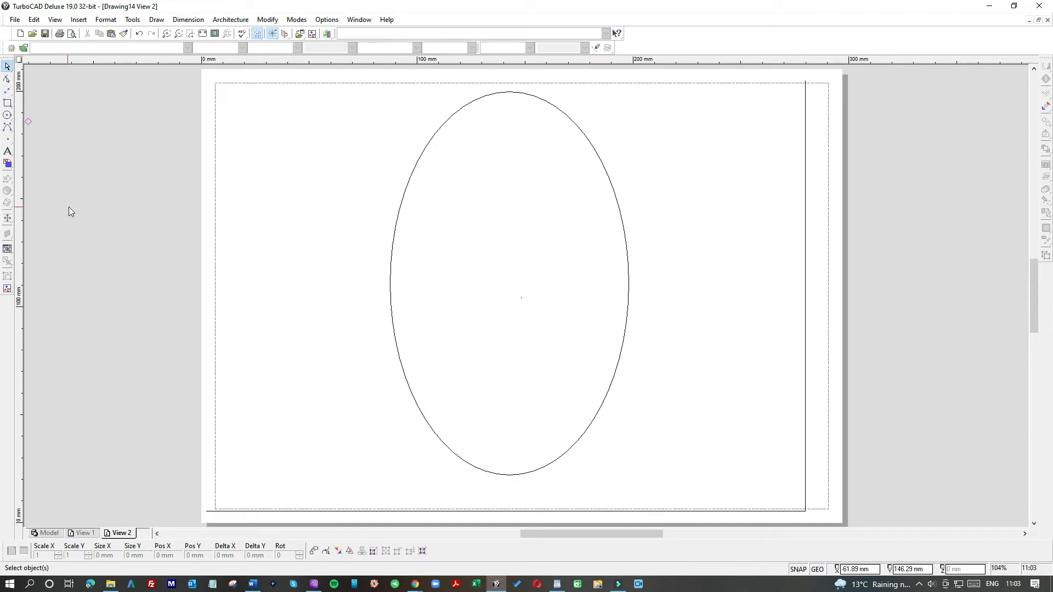
Draw a landscape rectangle in model space inside the middle of the tall ellipse.
click(53, 533)
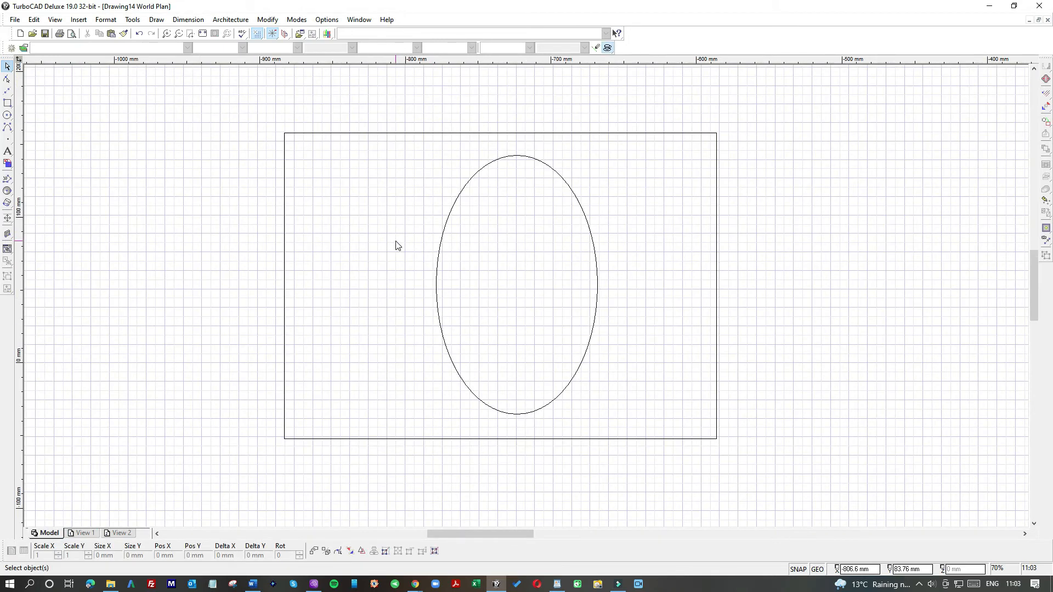
click(7, 104)
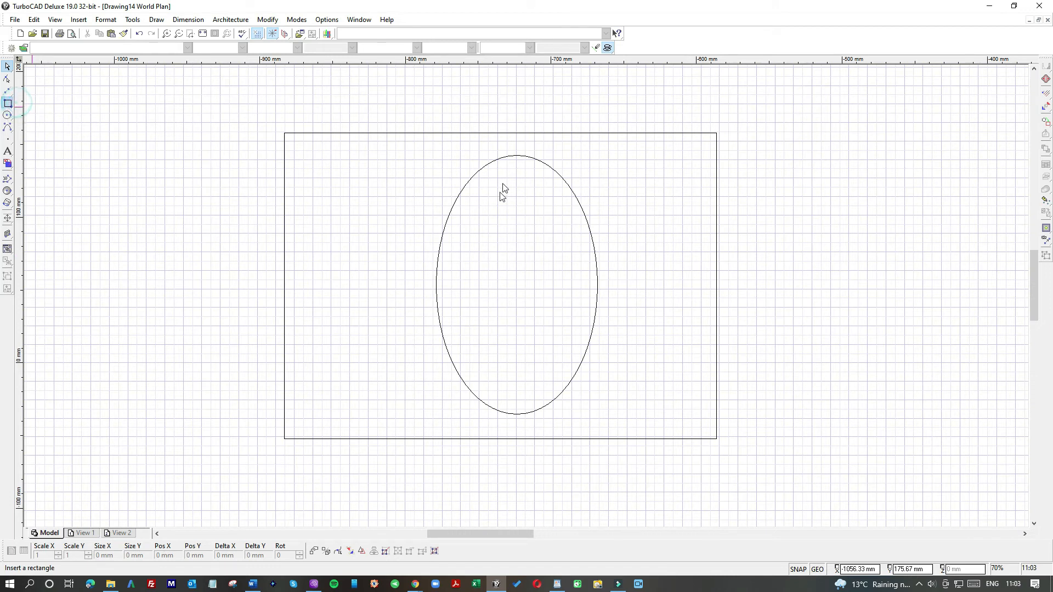
click(470, 261)
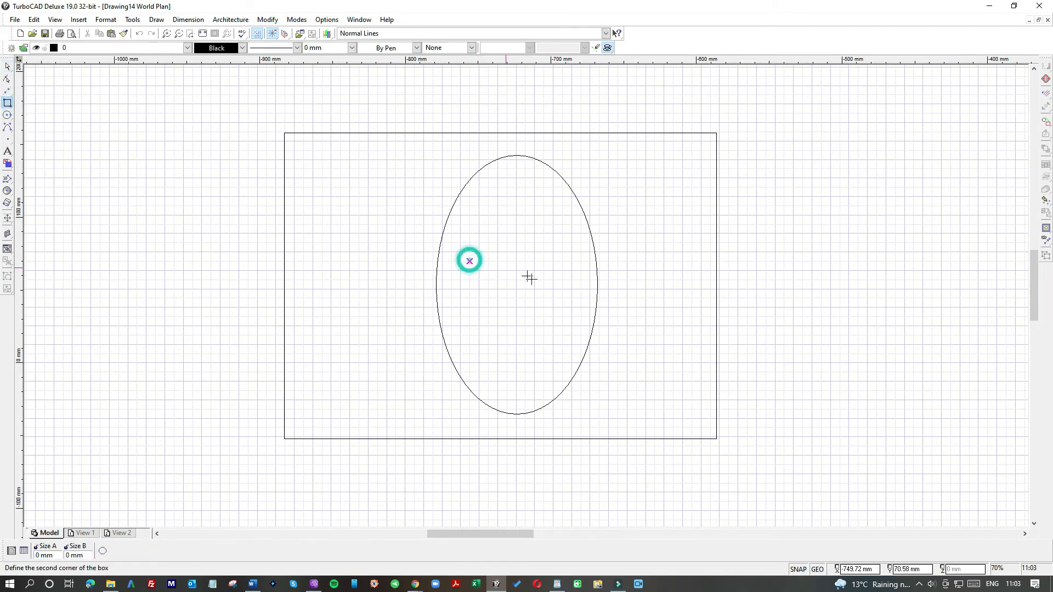
click(571, 326)
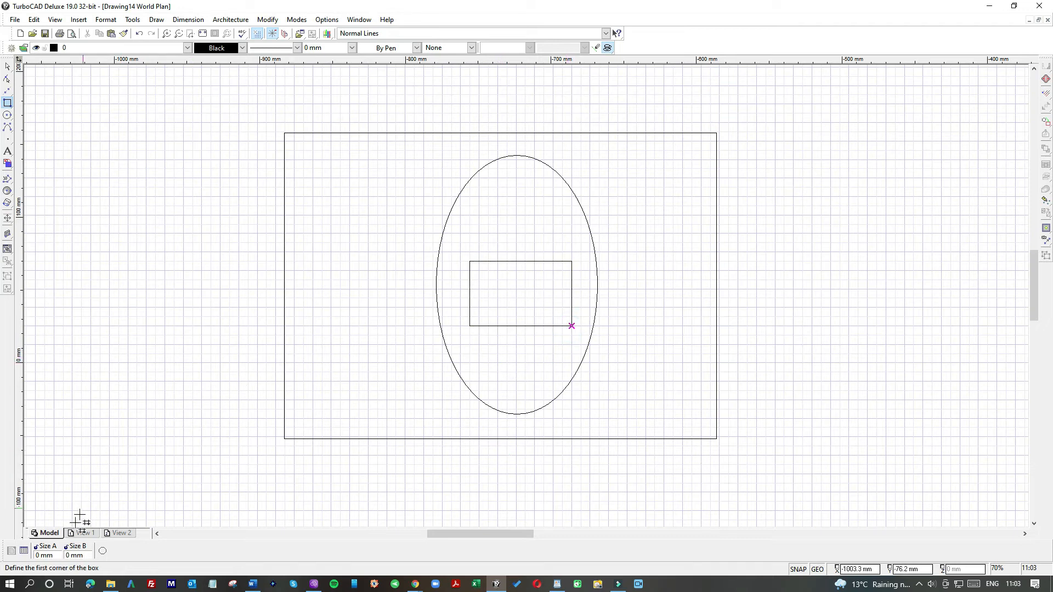
Compare the View 1 and View 2 sheets to check where the new model space rectangle is shown.
click(85, 533)
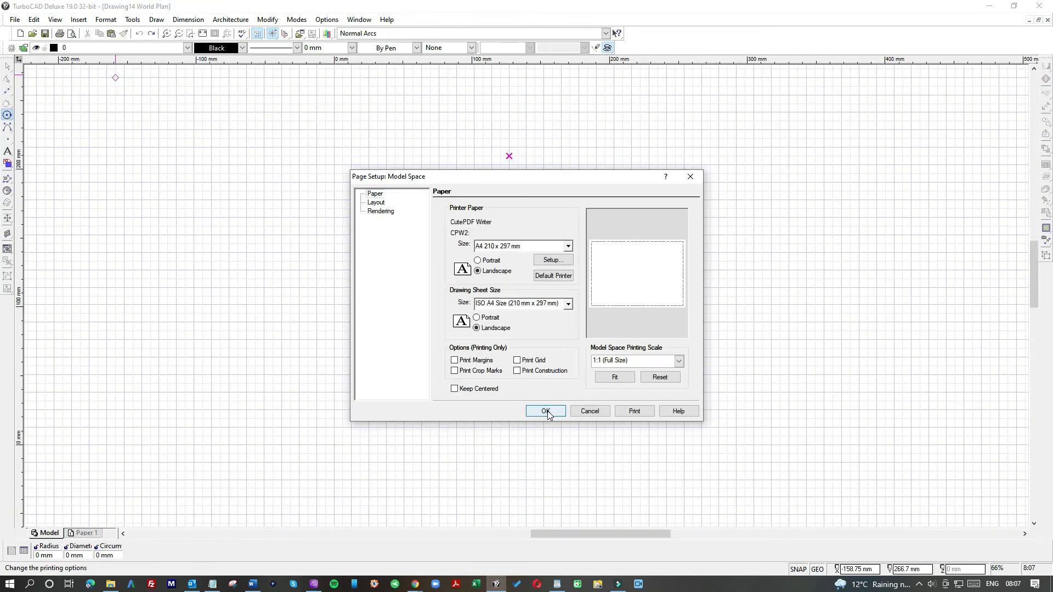
click(545, 412)
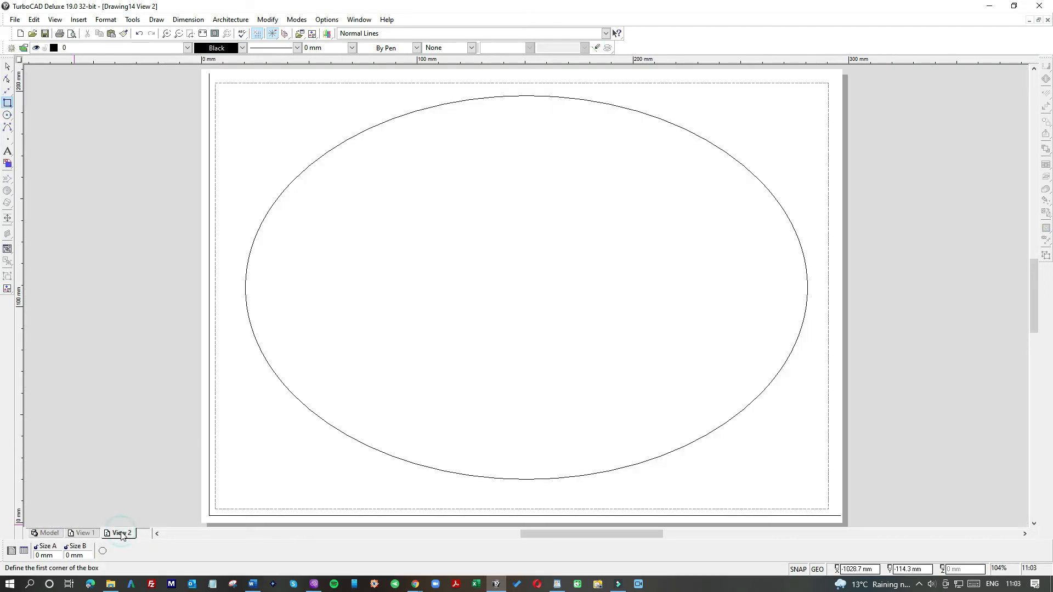
click(122, 533)
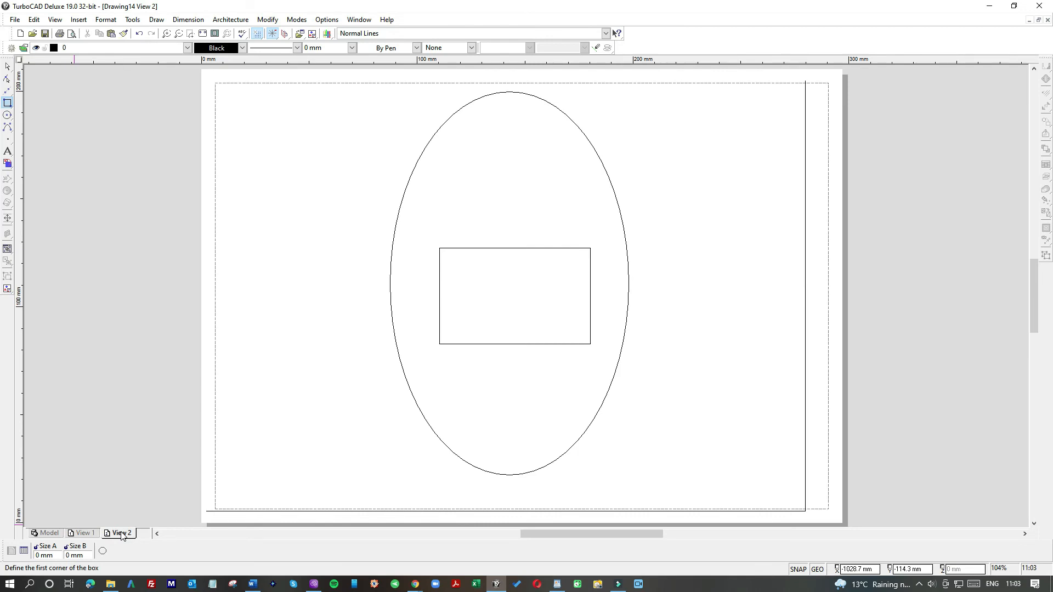
click(85, 533)
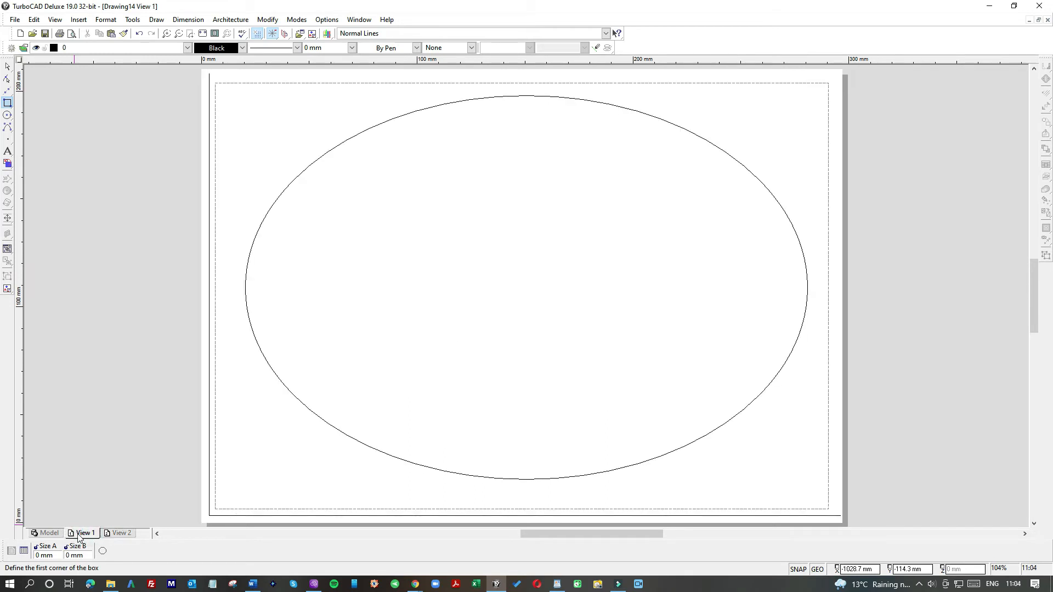
Draw a circle about 165 mm in diameter in model space, centred inside the upper part of the wide ellipse.
click(49, 532)
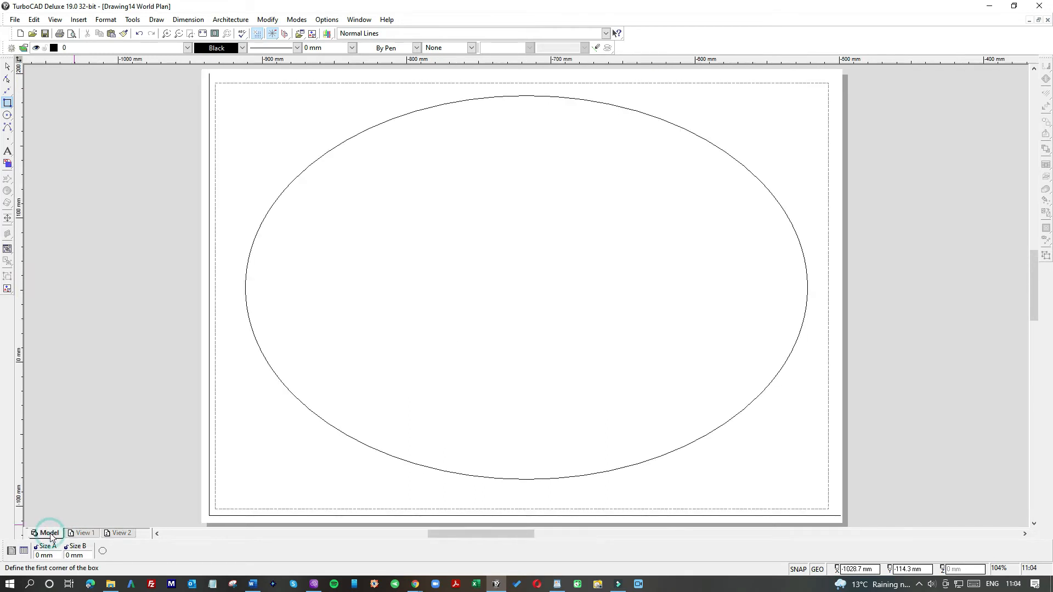
drag(483, 533, 649, 535)
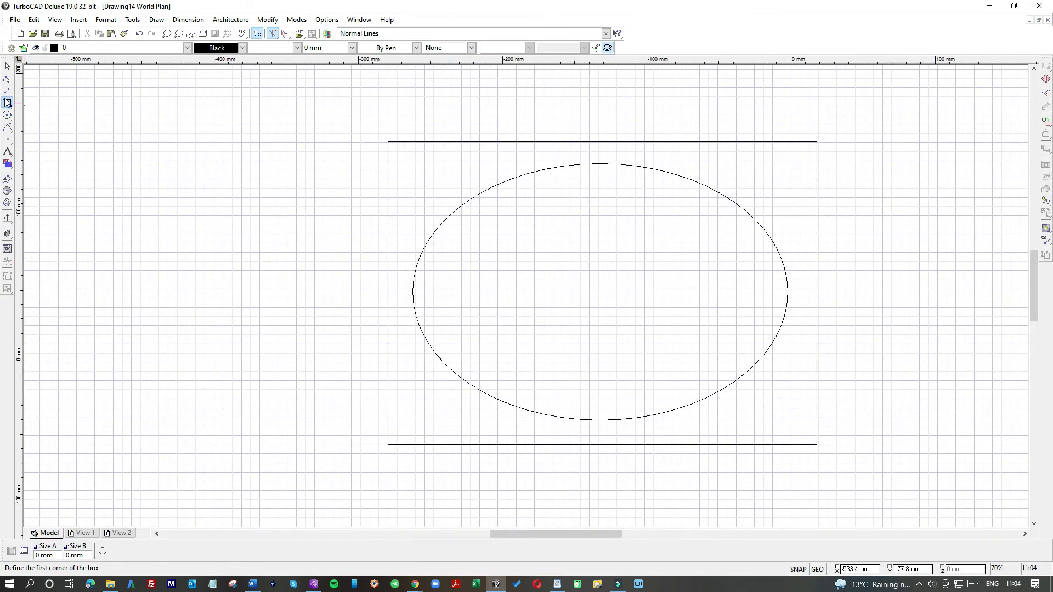
click(8, 115)
click(533, 197)
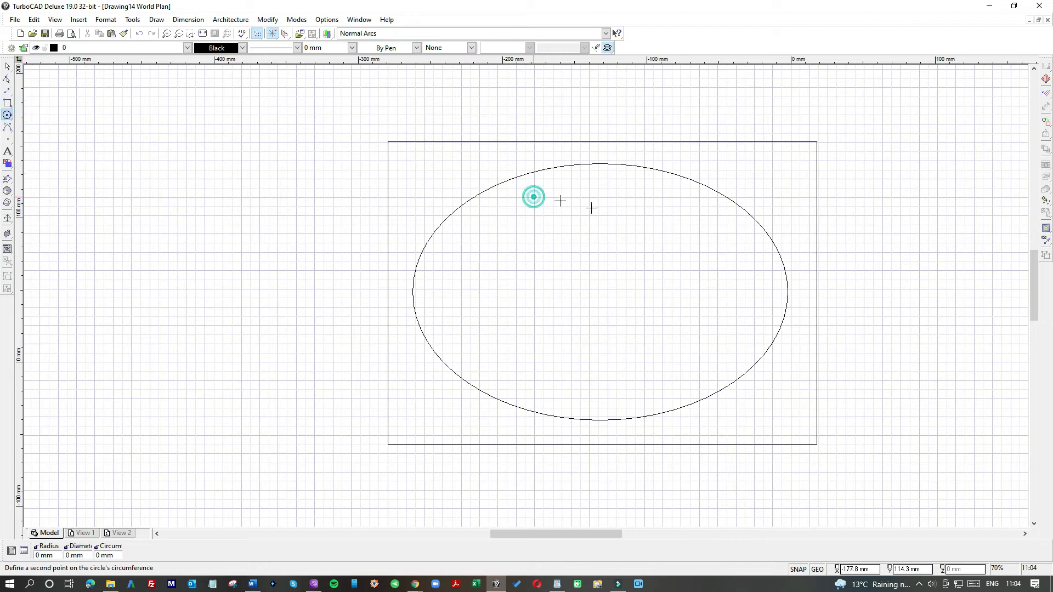
click(652, 314)
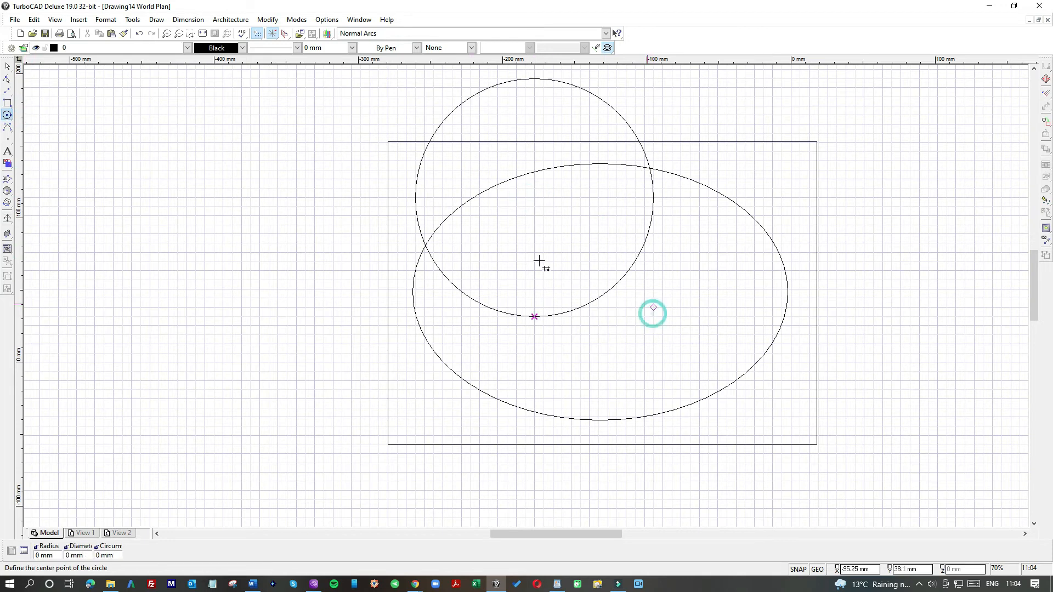
Move the circle inside the wide ellipse, centred at about X -124.95 mm, Y 53.47 mm, and check it on the View 1 sheet.
click(9, 67)
click(529, 314)
drag(527, 250, 605, 337)
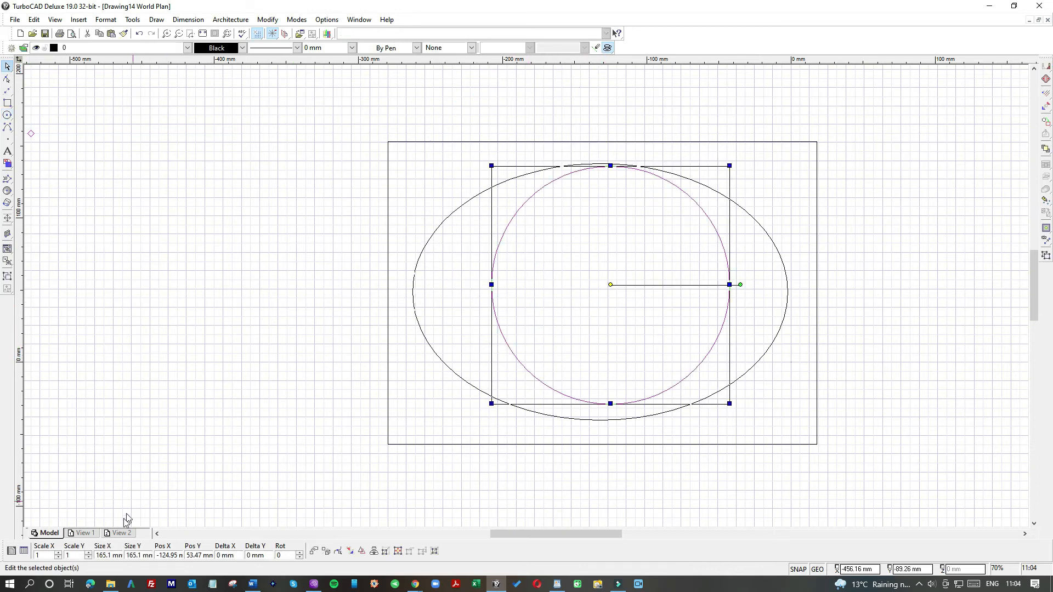
click(81, 534)
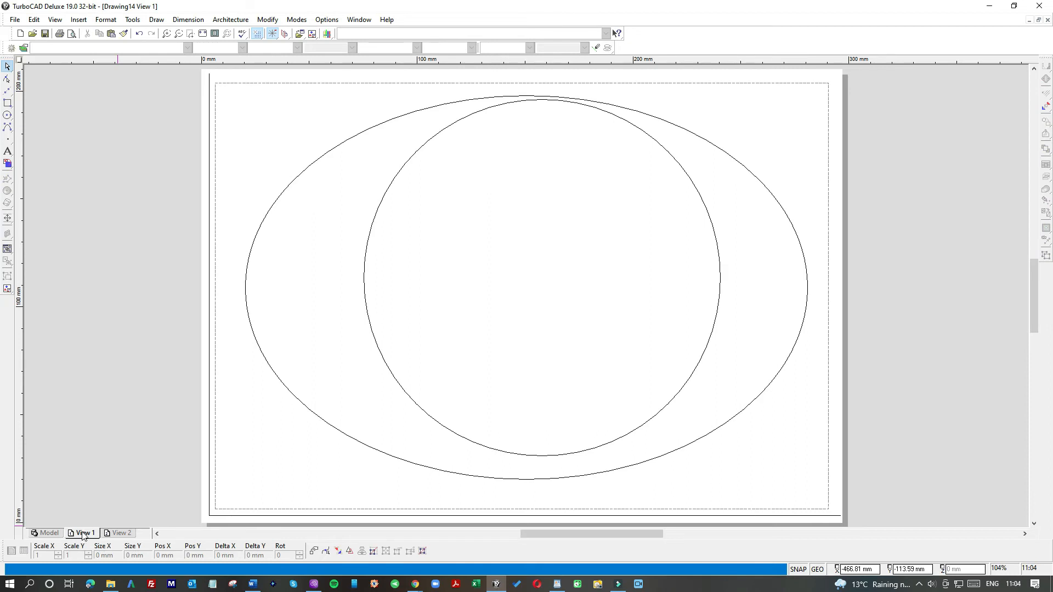
Draw in model space a horizontal line rightward from near the circle's centre and a vertical line down from its middle.
click(47, 533)
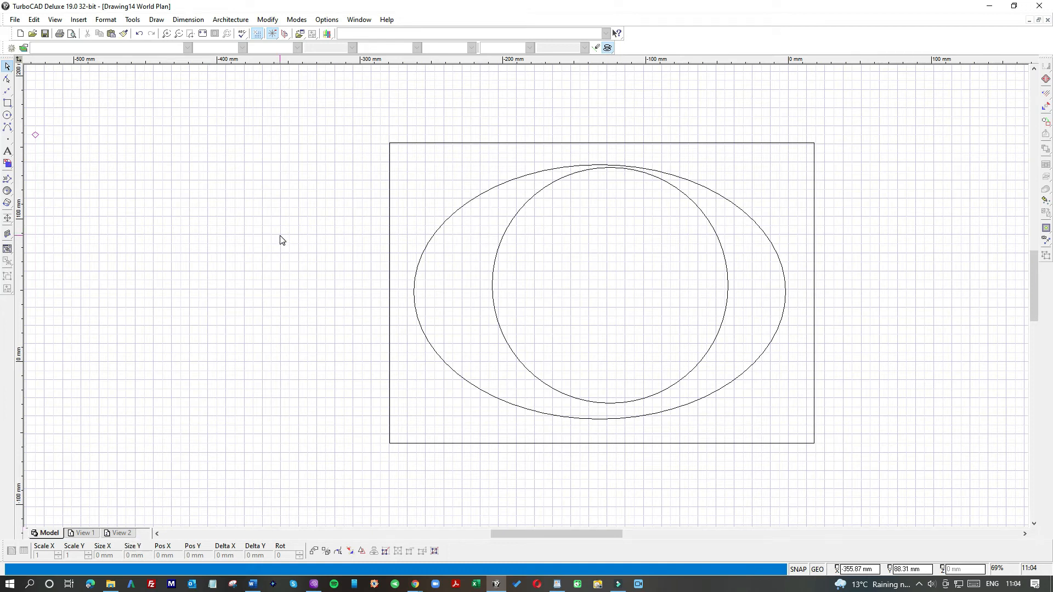
click(8, 102)
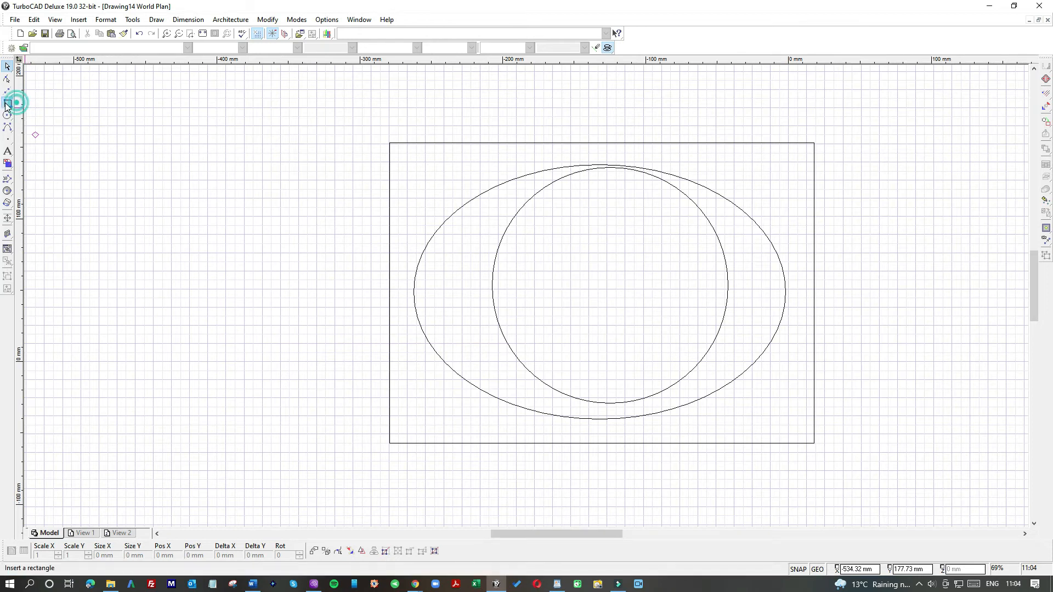
click(603, 283)
click(770, 280)
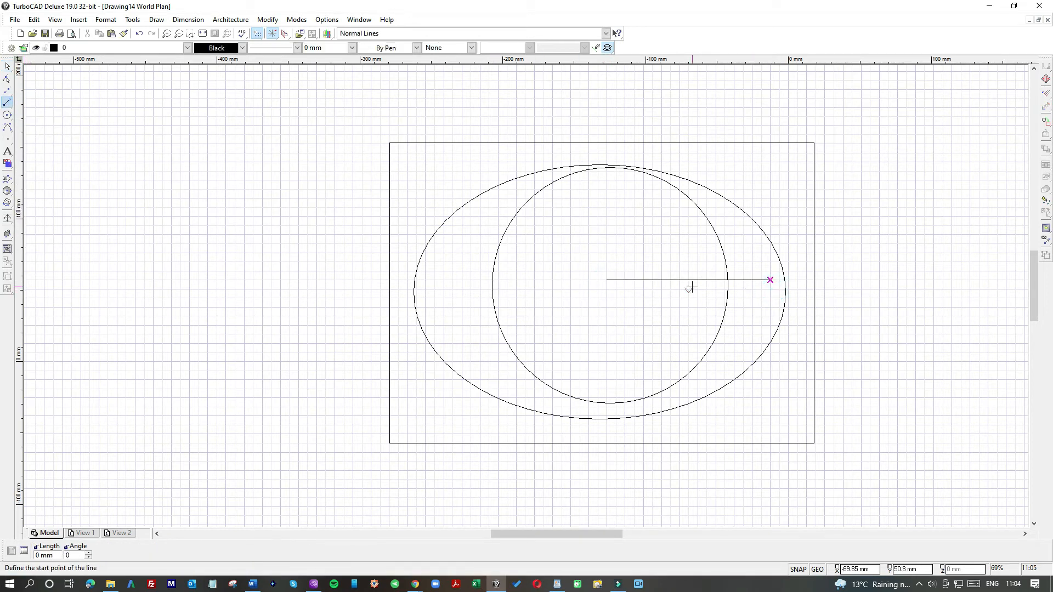
click(689, 280)
click(688, 352)
Draw on the View 1 sheet a vertical line up from the horizontal line's left end and a line leftward from its middle to about X 116 mm, Y 134 mm.
click(83, 534)
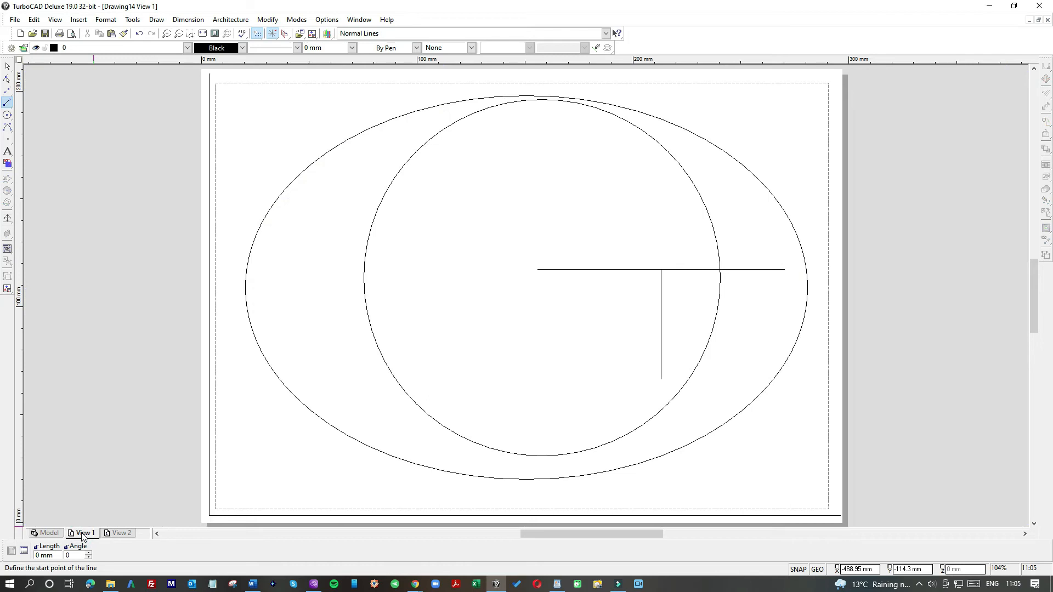
click(536, 267)
click(525, 178)
click(537, 224)
click(452, 224)
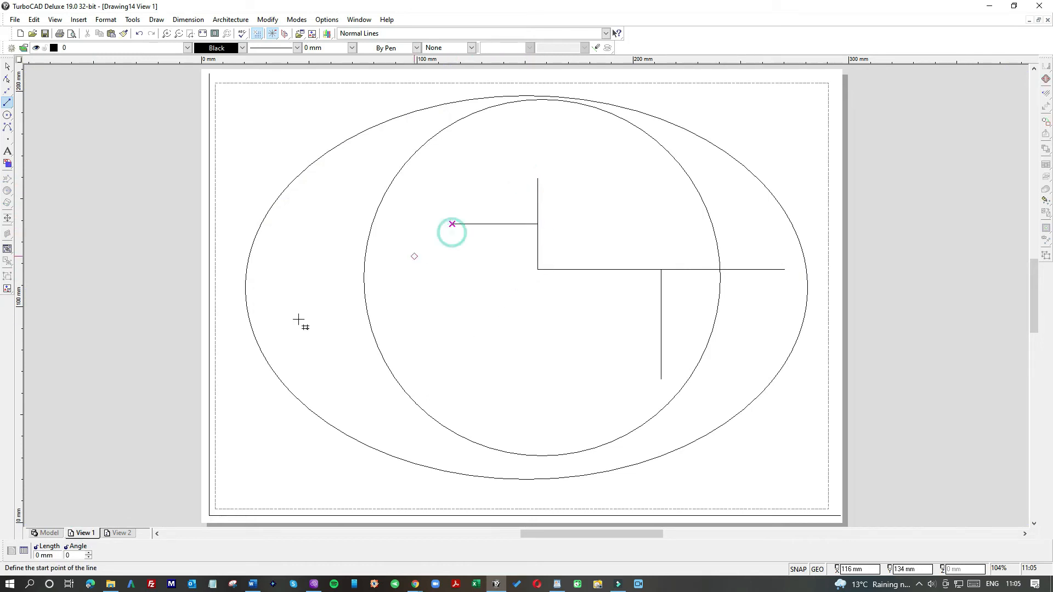
Compare model space with the View 1 and View 2 sheets to check where the lines drawn on paper are shown.
click(48, 532)
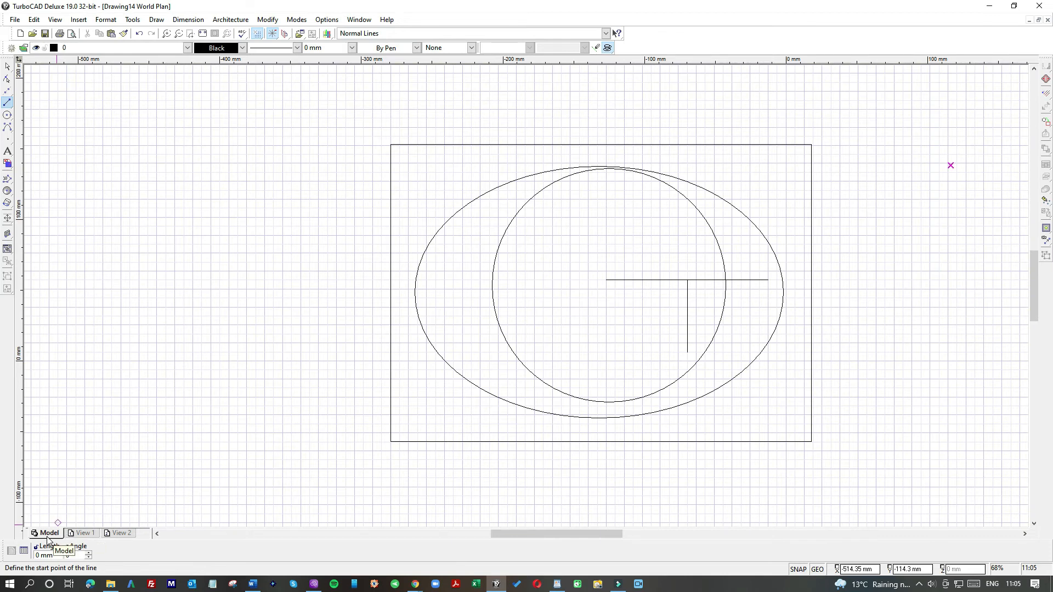
click(82, 533)
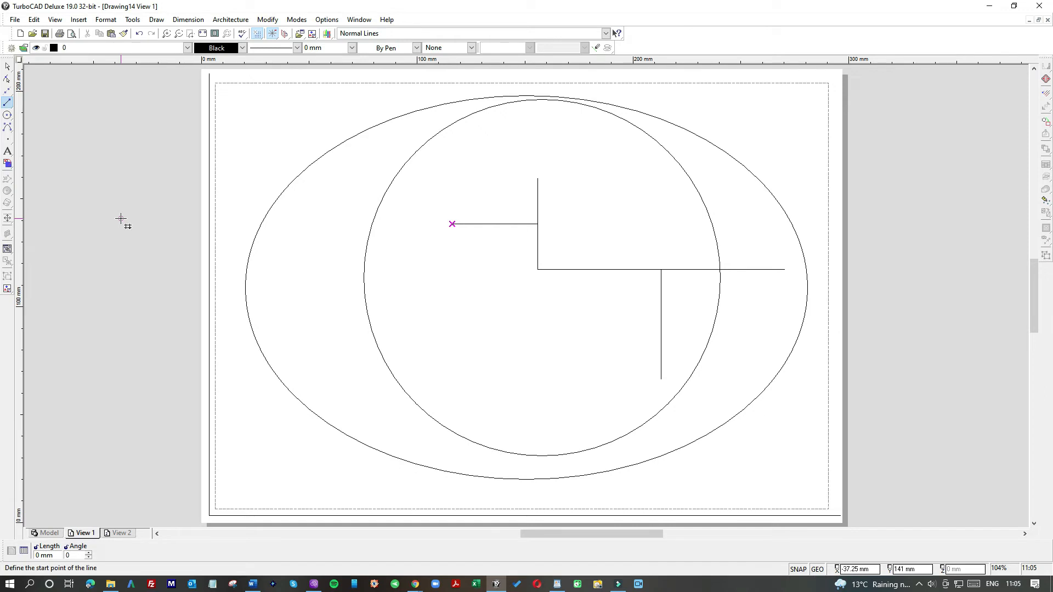
click(46, 533)
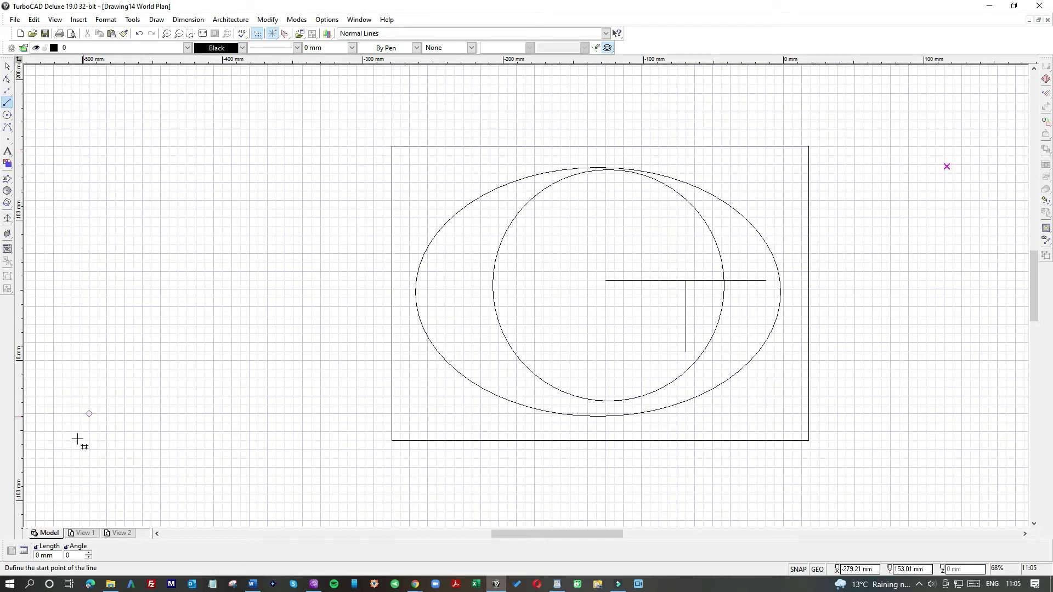
click(84, 533)
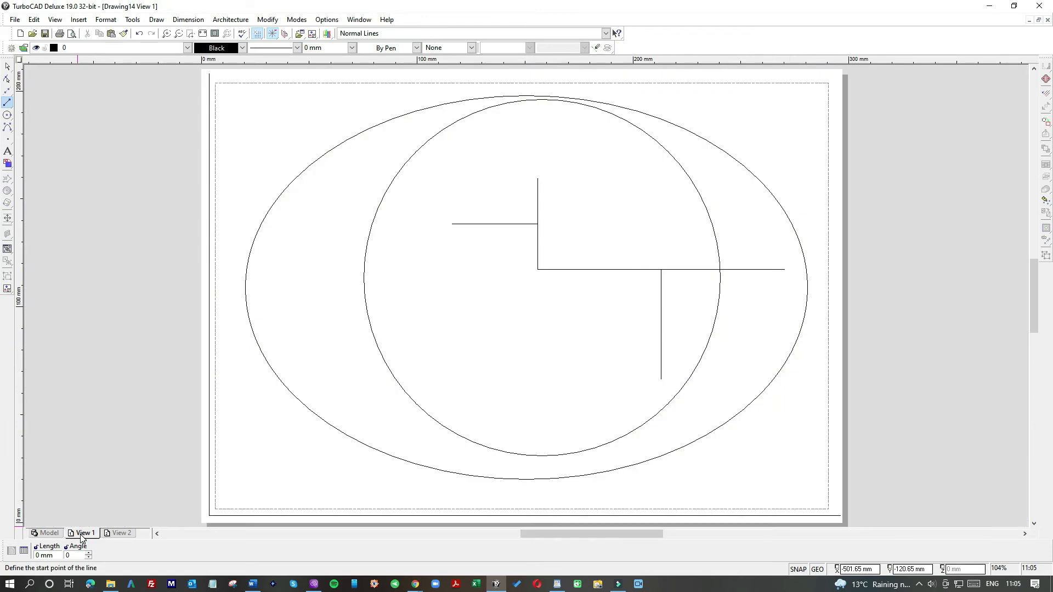
click(117, 534)
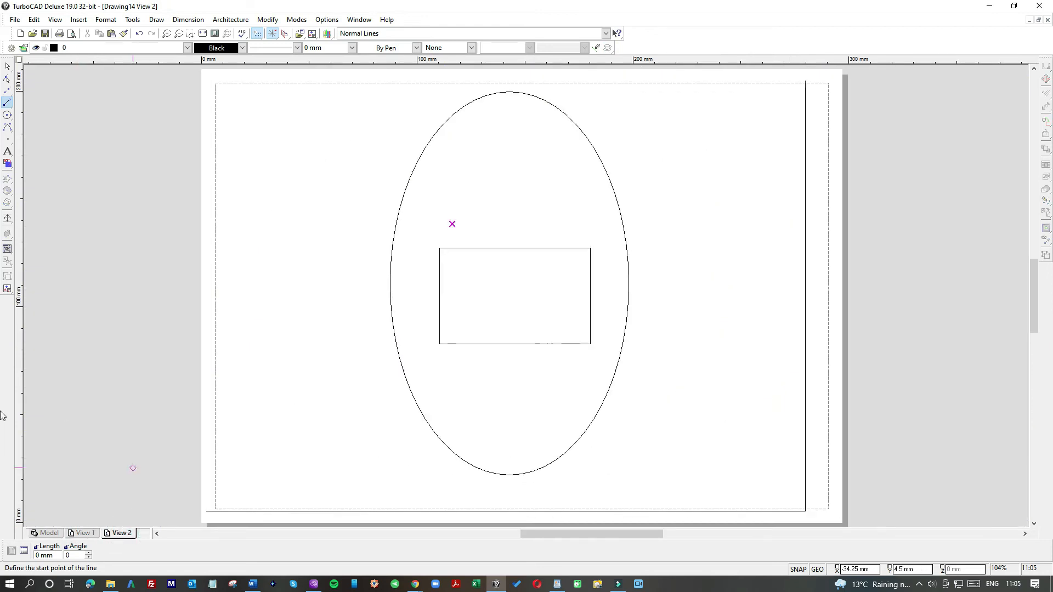